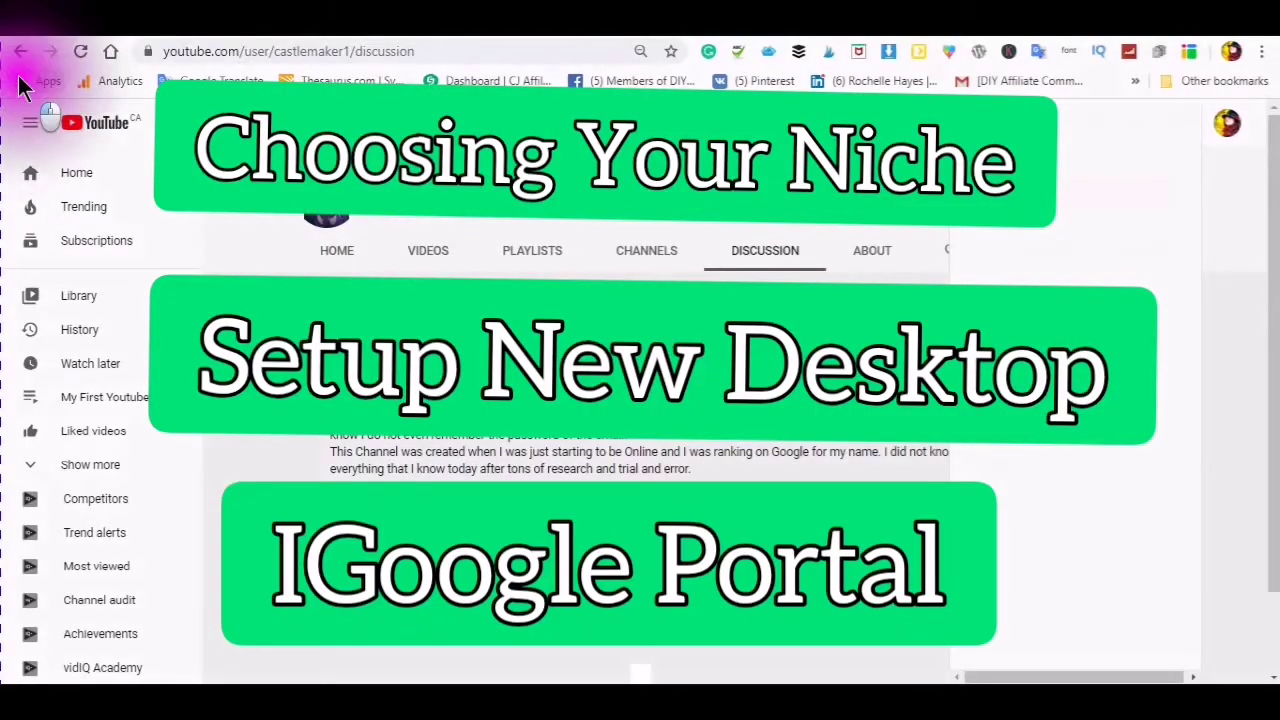
Open Chrome's apps page (chrome://apps) from the Apps bookmark shortcut.
left_click(20, 84)
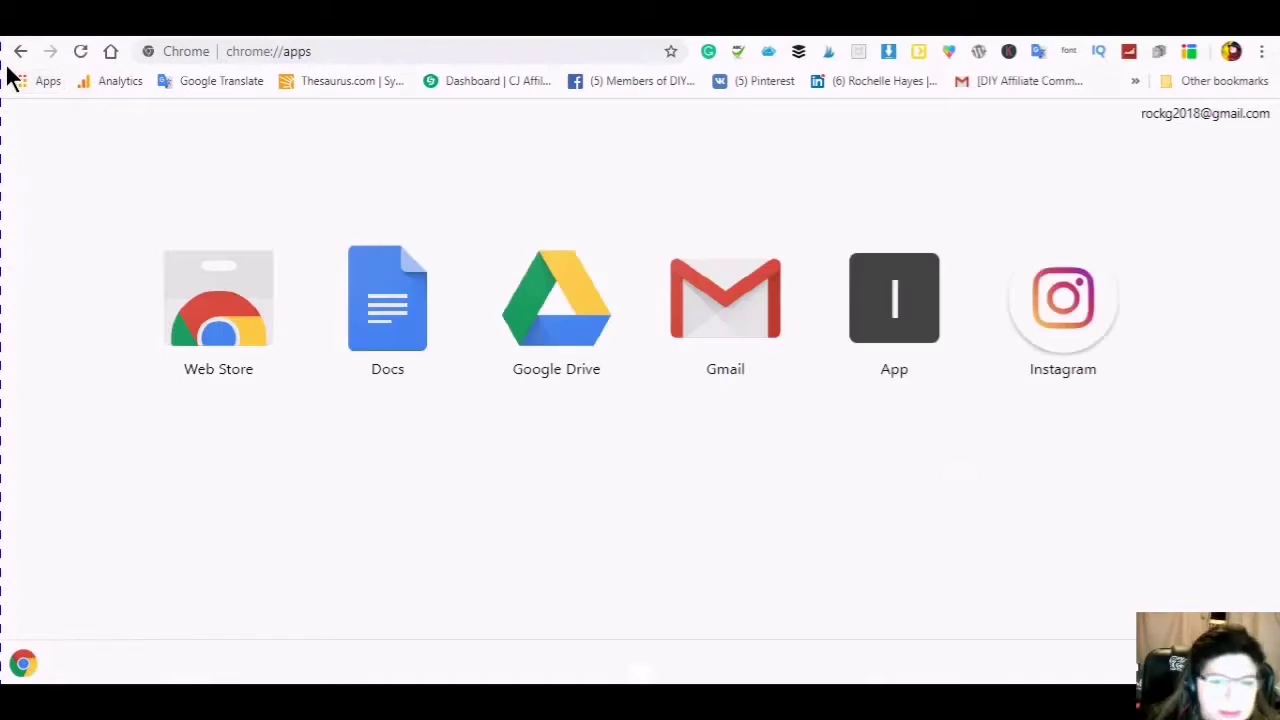
Launch iGoogle Portal from the 'App' tile and maximize its app window.
left_click(892, 318)
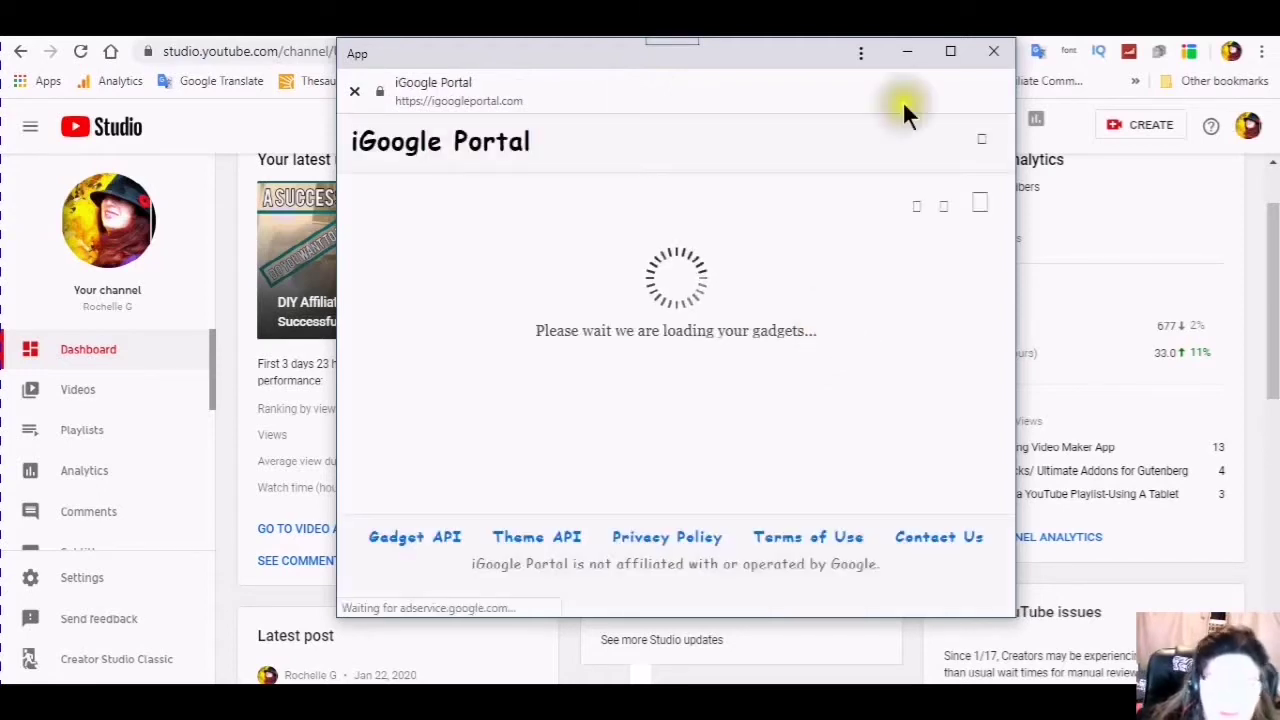
left_click(950, 52)
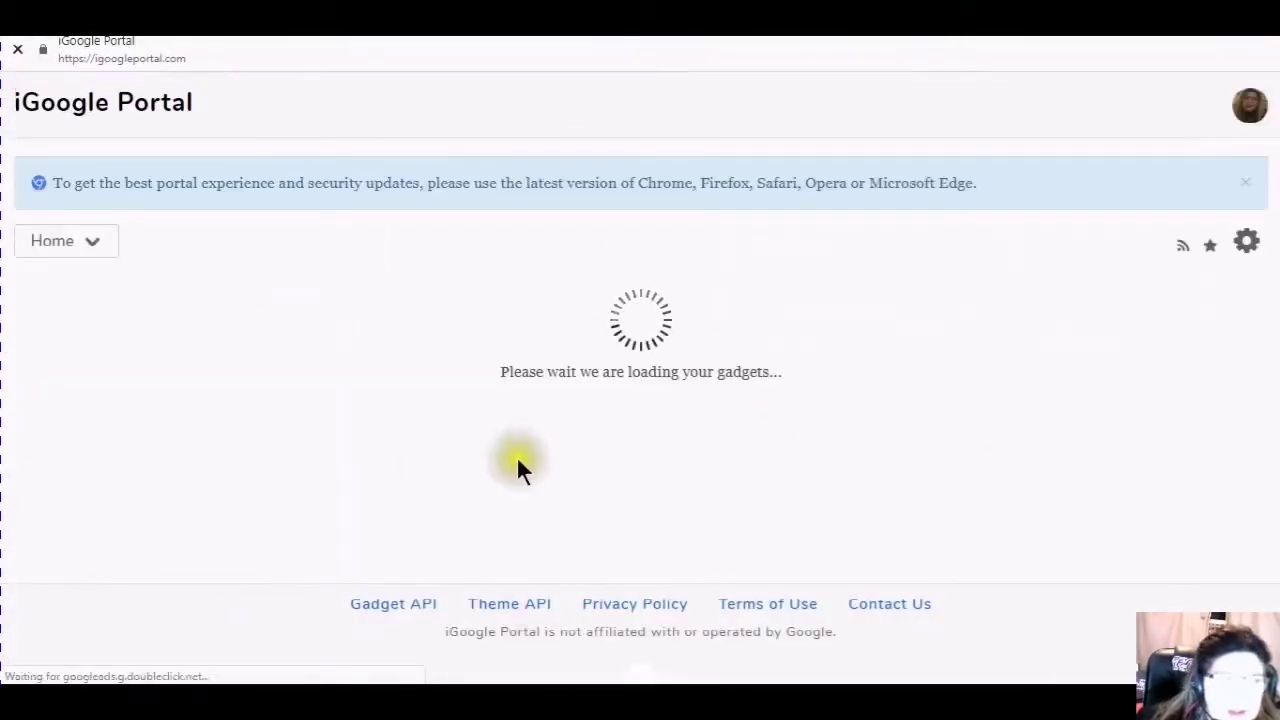
Open and dismiss the profile avatar menu while the Home tab's gadgets load.
left_click(1250, 112)
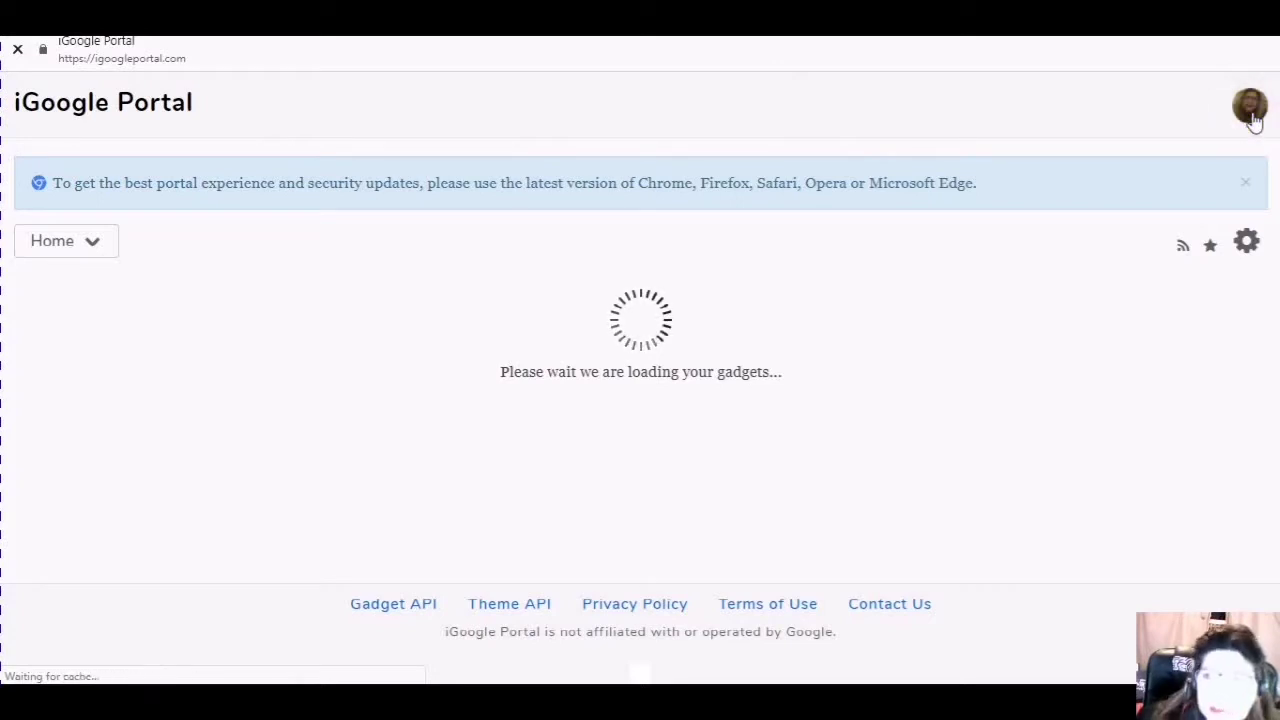
left_click(1251, 113)
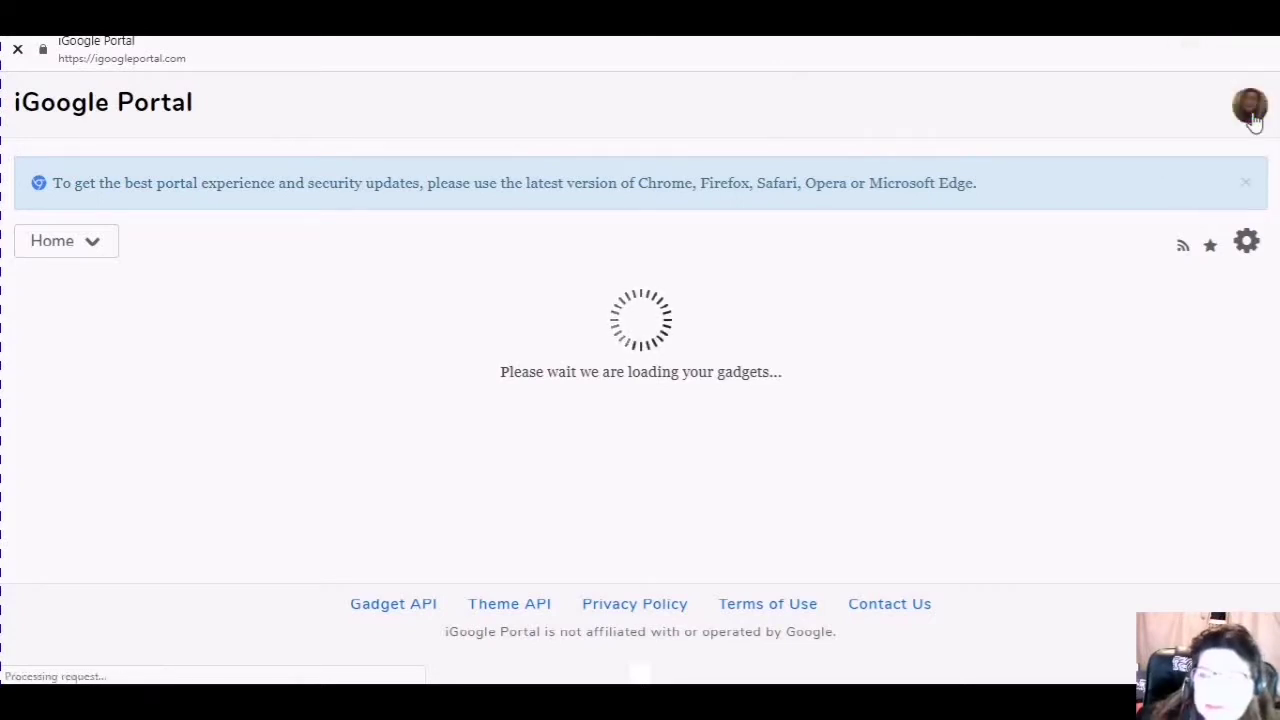
left_click(1234, 106)
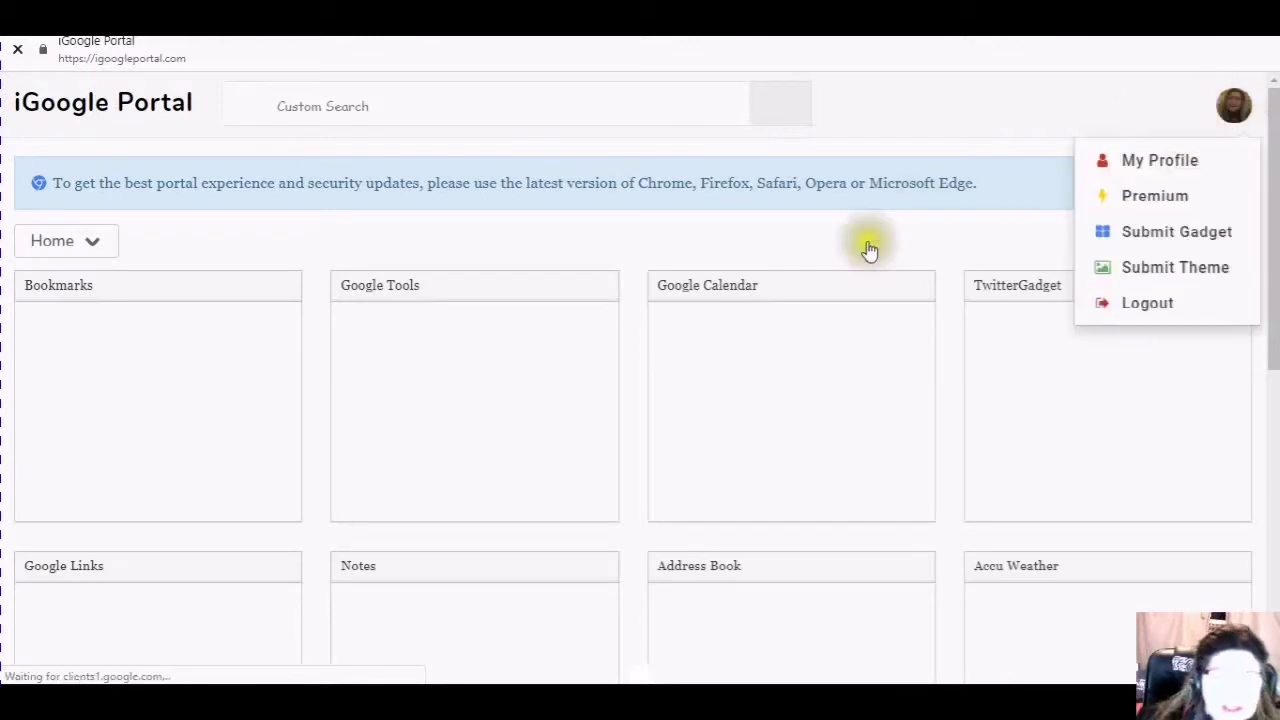
left_click(1130, 168)
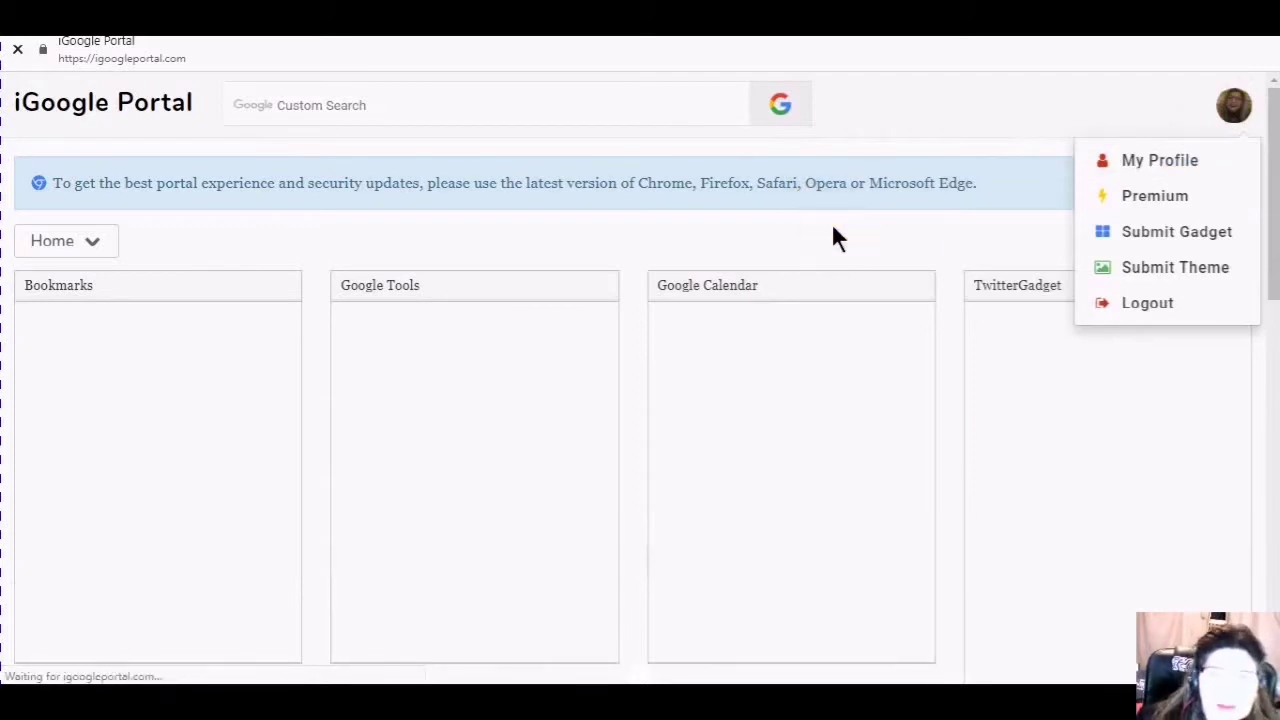
left_click(750, 335)
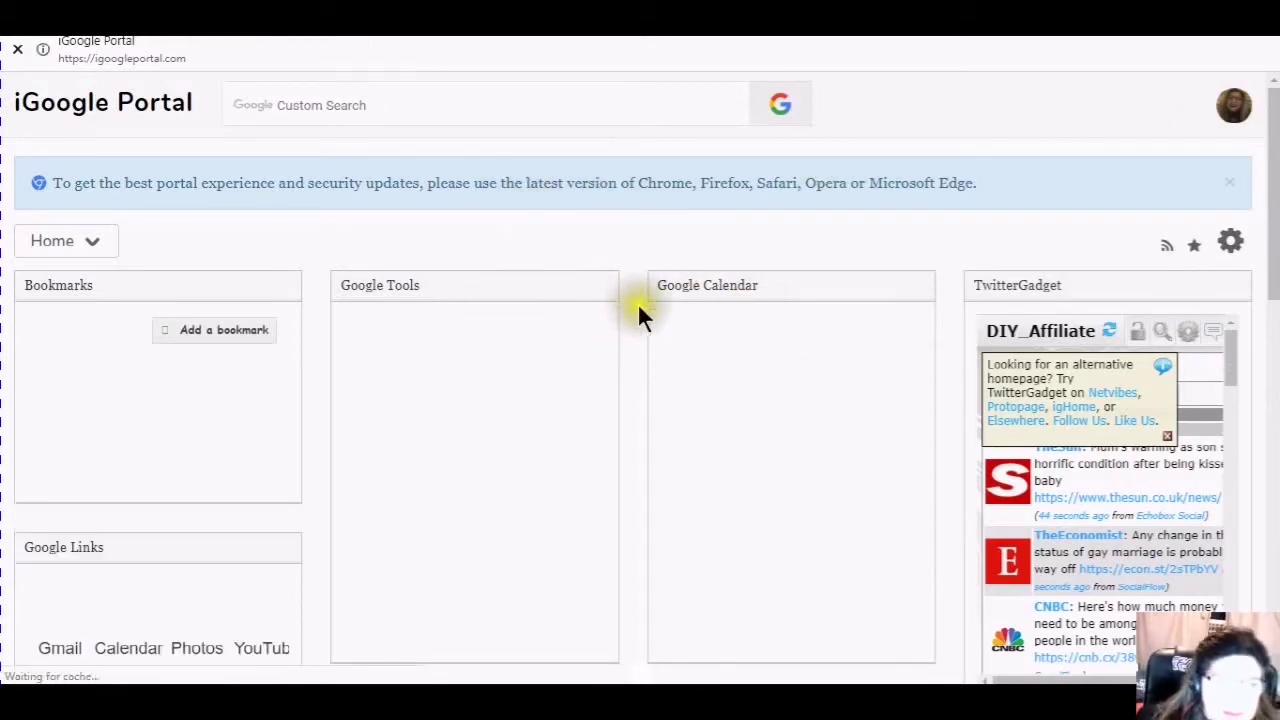
Move the Address Book gadget to a new spot on Home and open the Home tab dropdown.
scroll(637, 350, "down", 2)
scroll(637, 350, "down", 2)
scroll(640, 360, "up", 3)
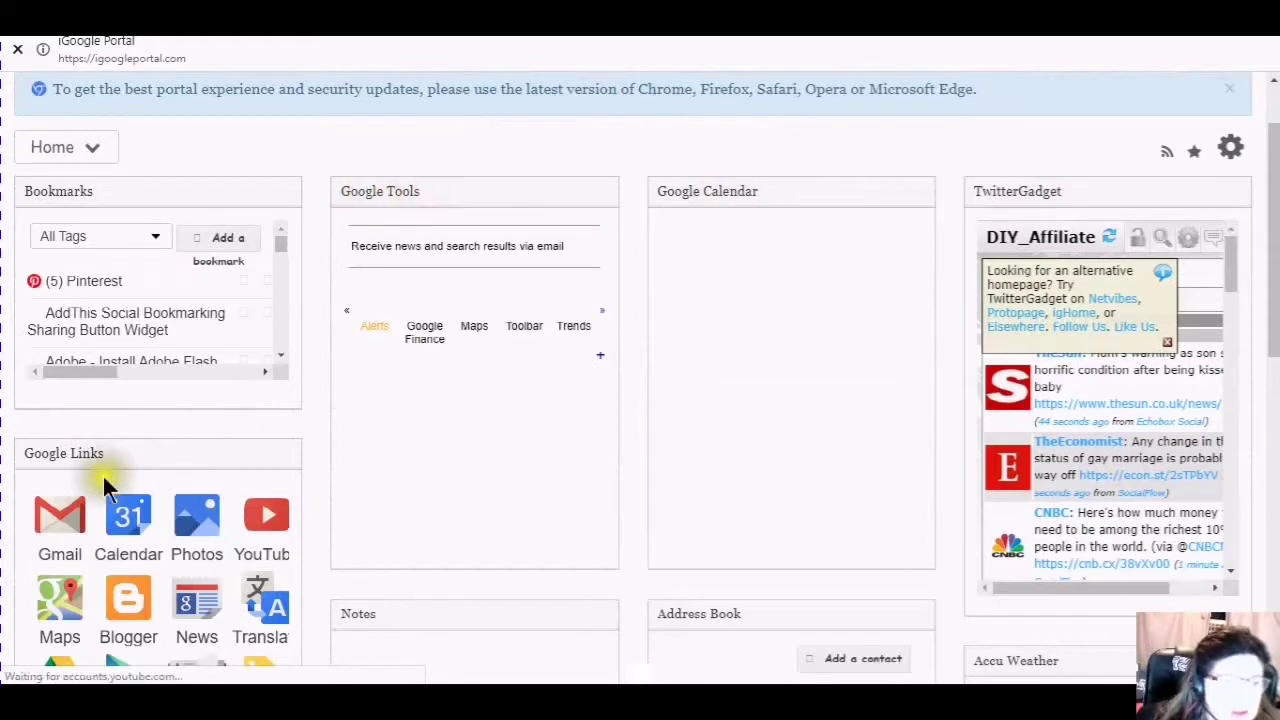
mouse_move(49, 463)
left_mouse_down()
mouse_move(765, 550)
mouse_move(708, 463)
left_mouse_up()
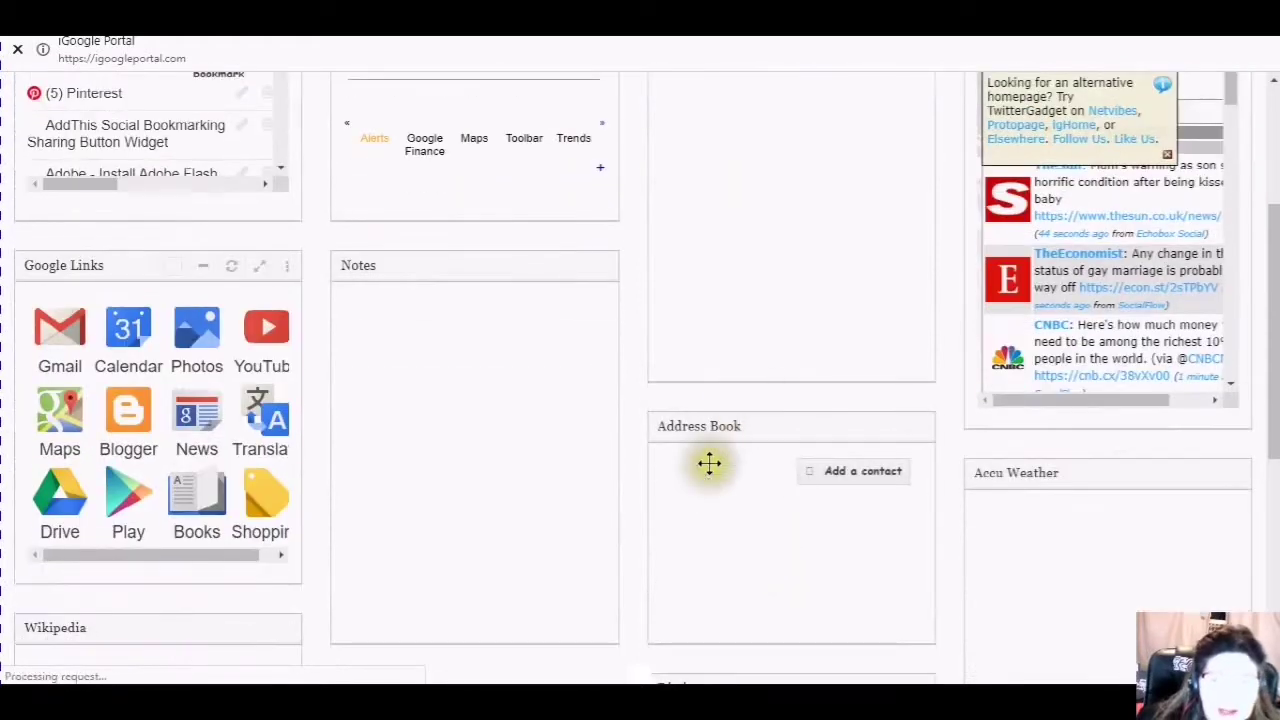
scroll(1007, 399, "up", 3)
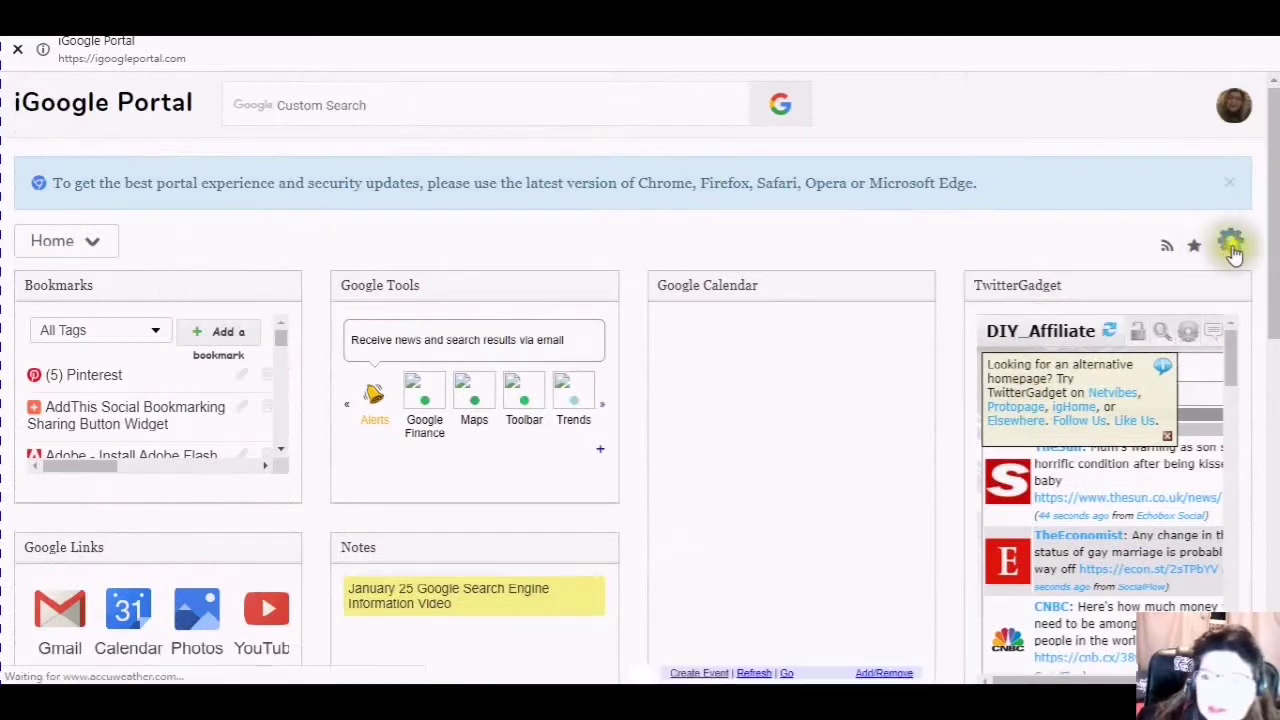
left_click(93, 245)
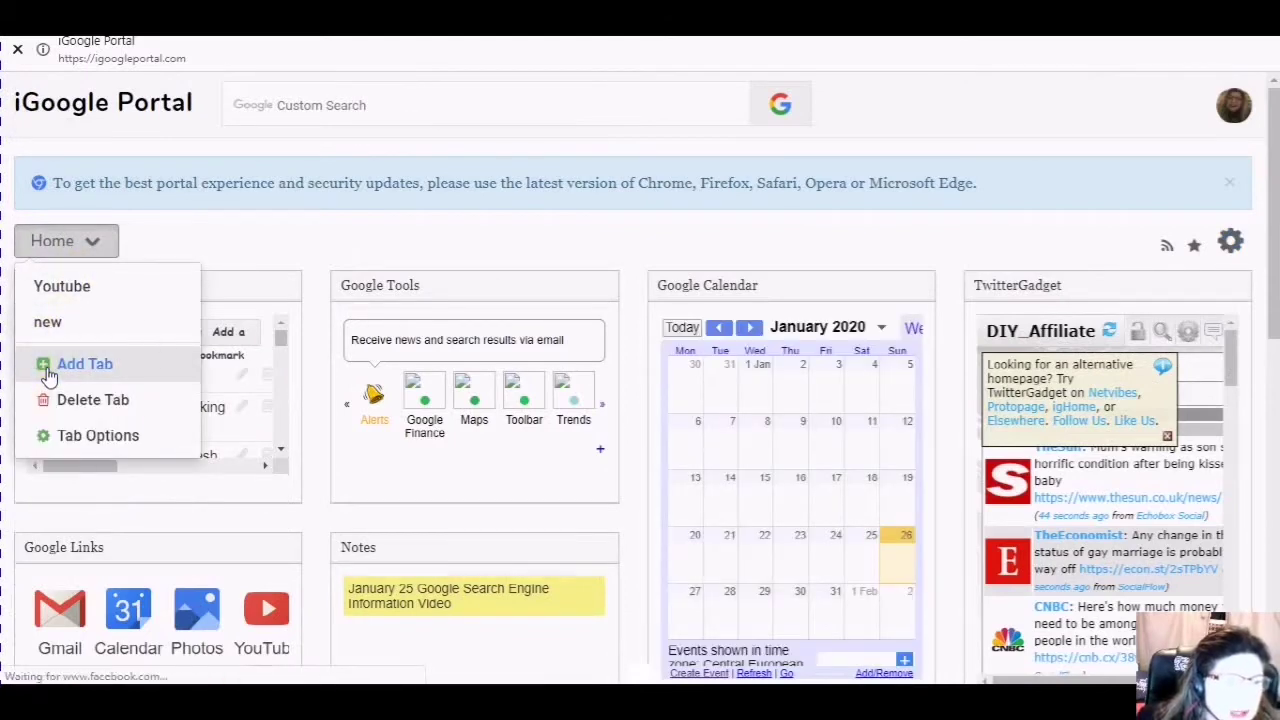
Add a tab named 'DIY Affiliate' using the Four columns width layout.
left_click(47, 370)
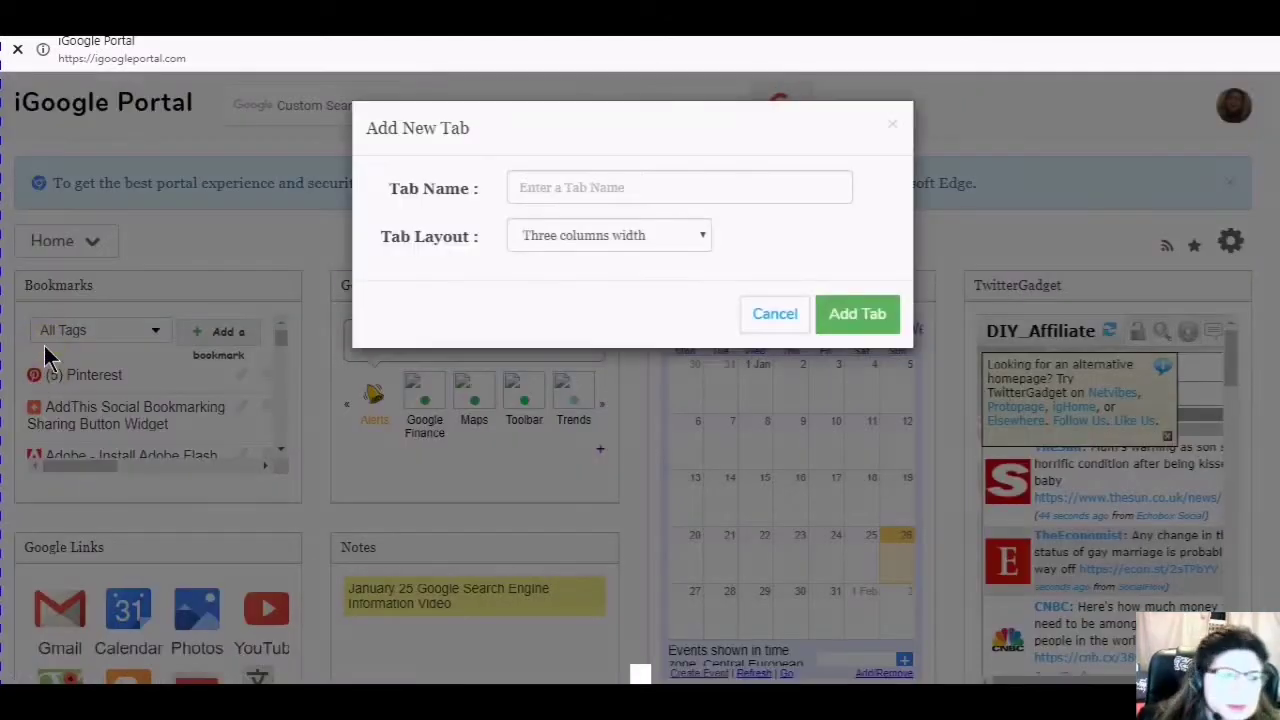
left_click(632, 188)
type("DIY Affiliate")
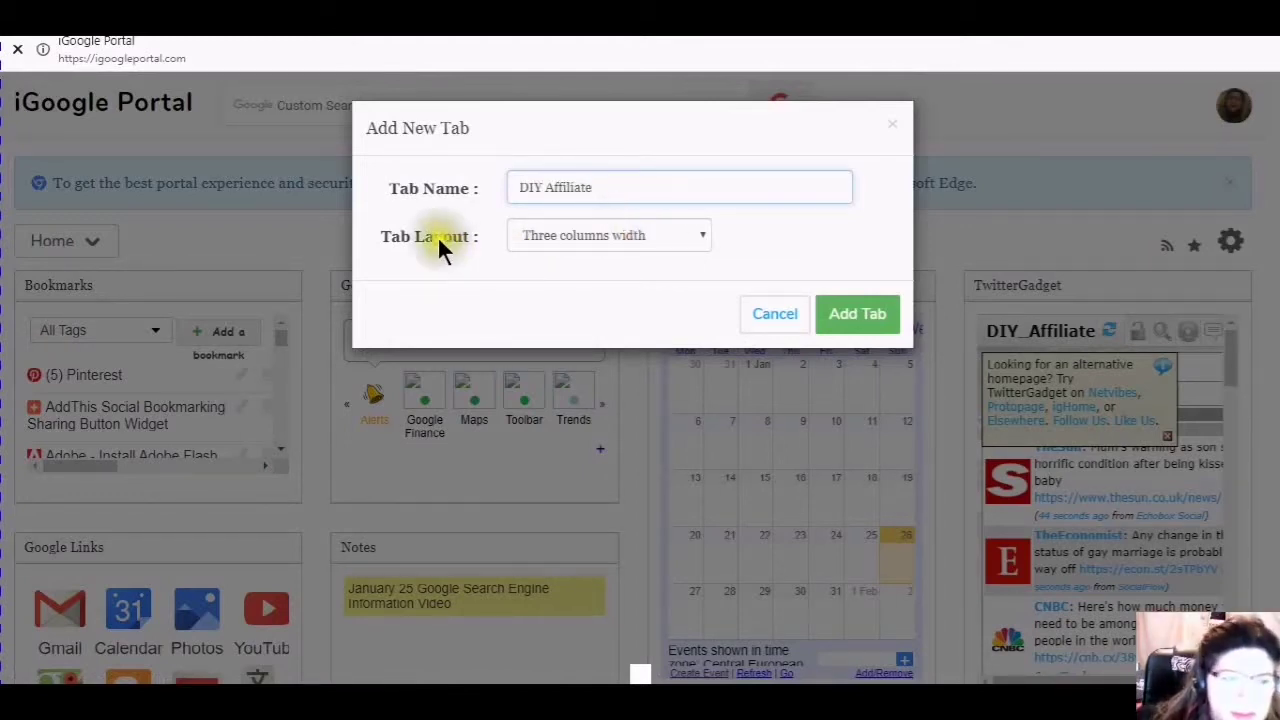
left_click(699, 237)
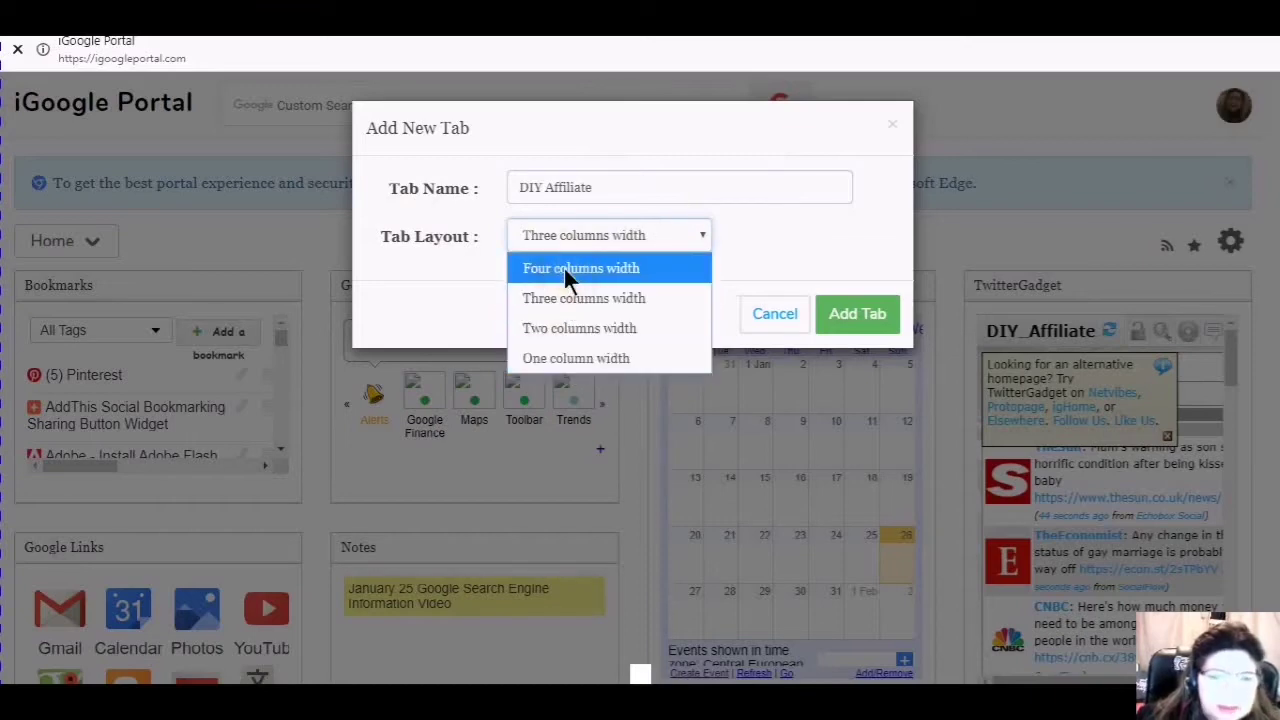
left_click(564, 268)
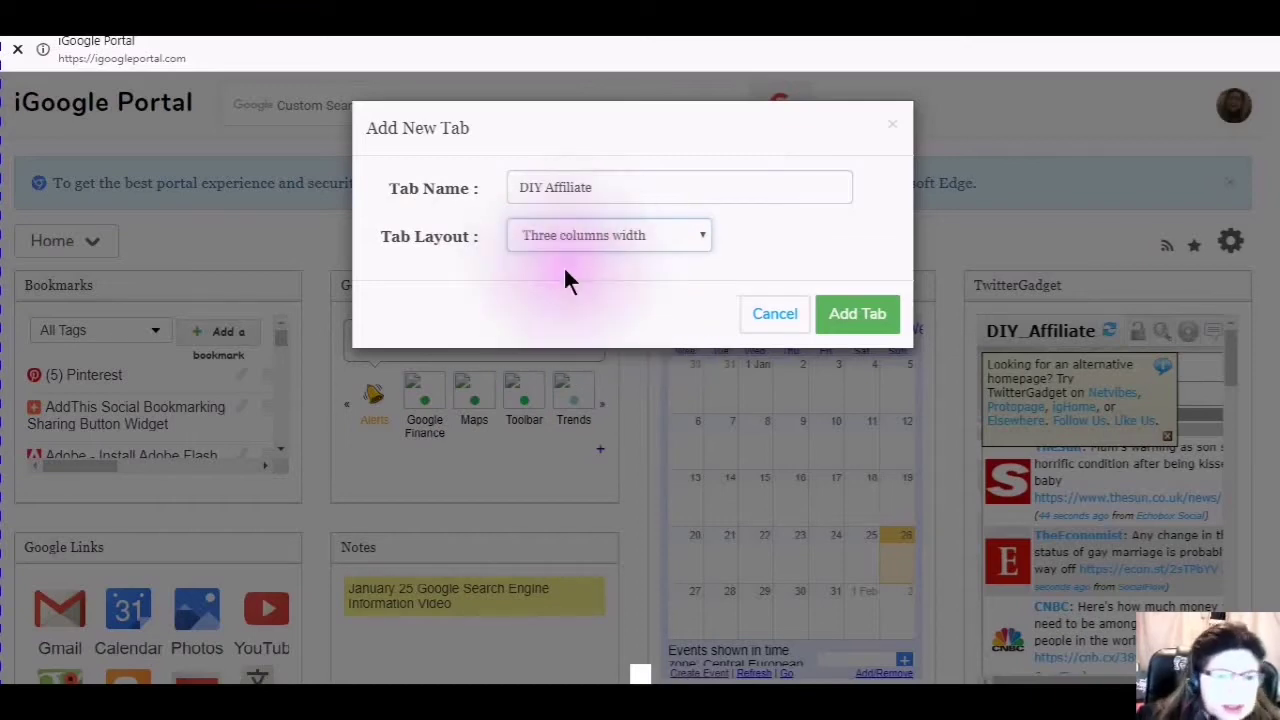
left_click(864, 322)
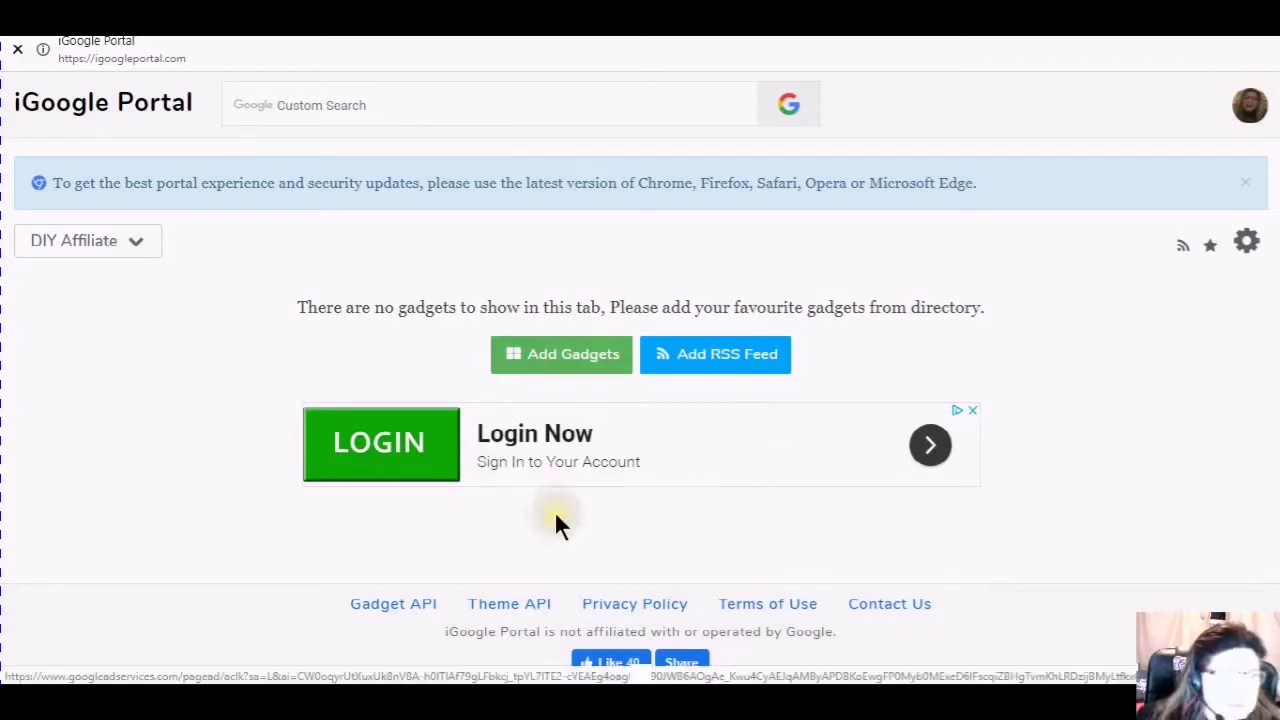
Open the gadget directory with the empty tab's green Add Gadgets button.
left_click(310, 479)
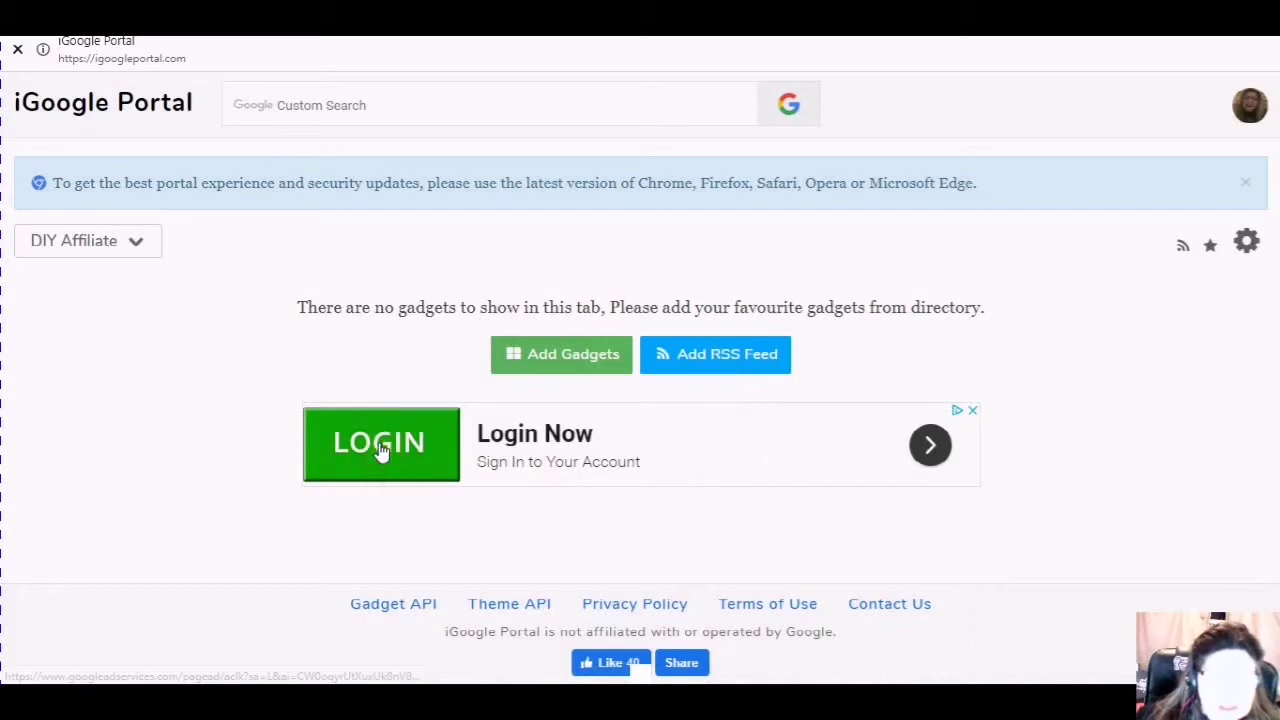
left_click(573, 369)
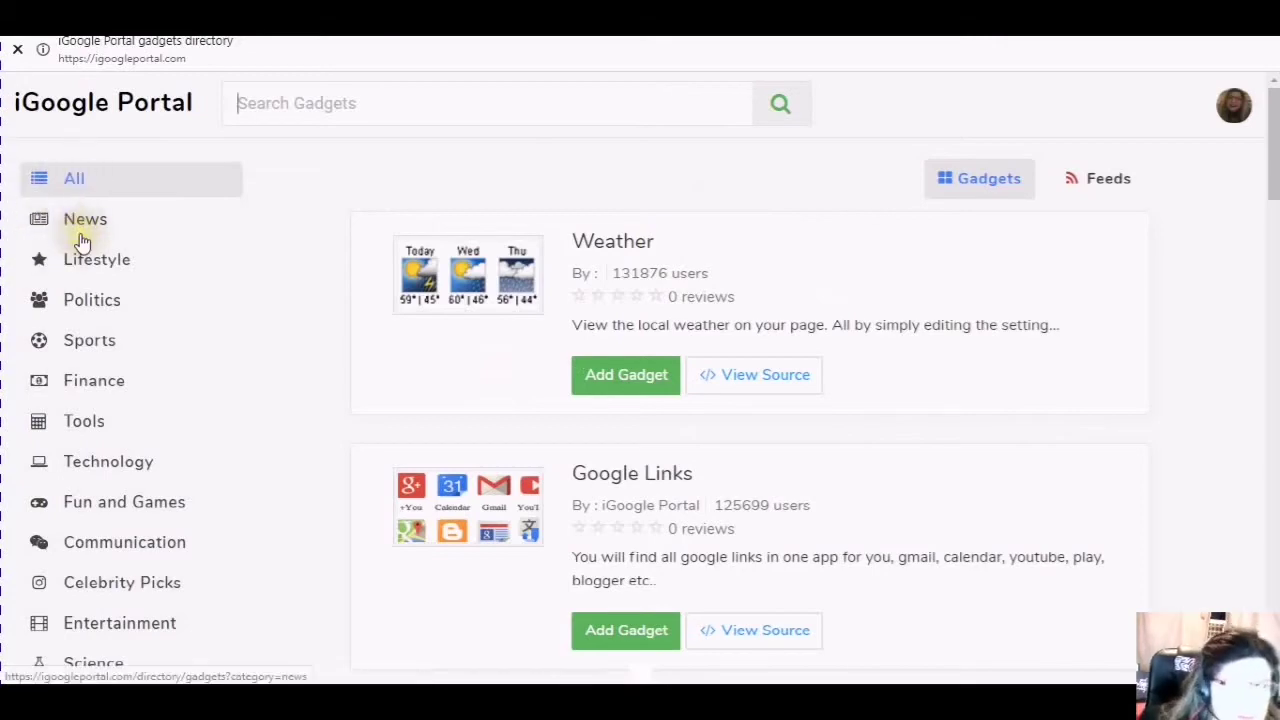
Add the Google Tools gadget to DIY Affiliate, then go to directory page 3.
scroll(490, 395, "down", 10)
scroll(490, 395, "down", 2)
scroll(490, 395, "down", 2)
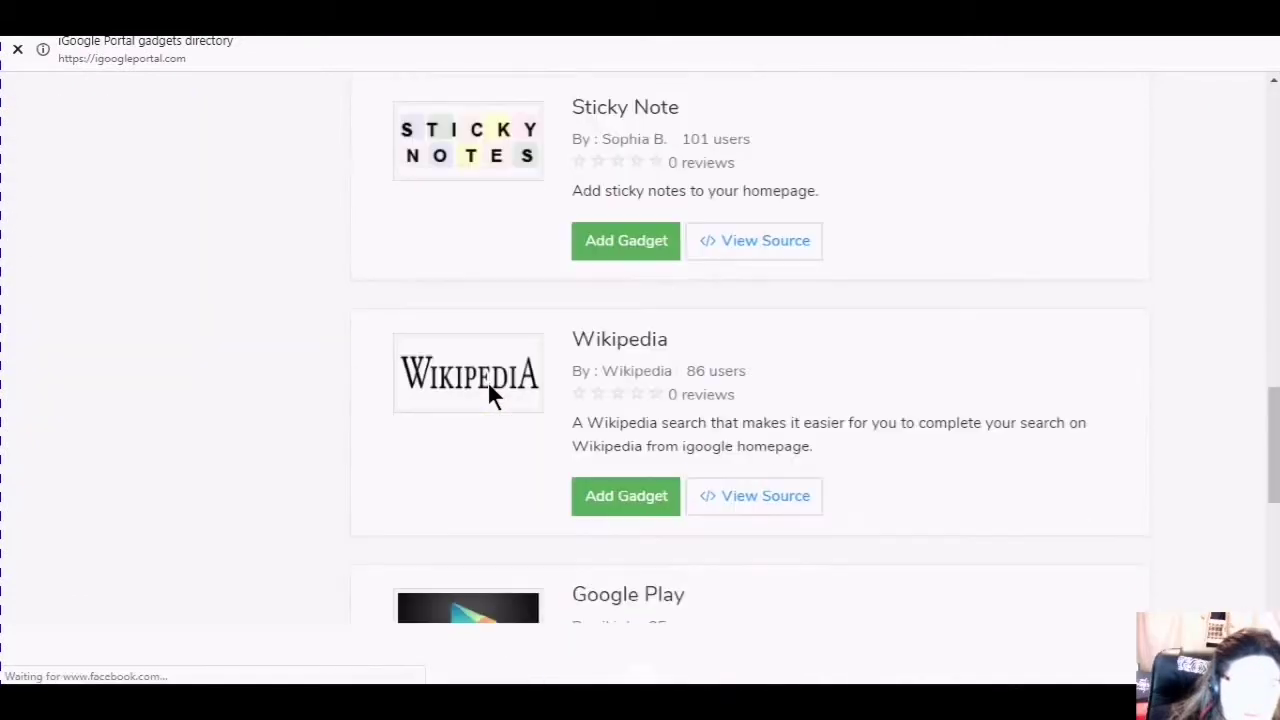
scroll(490, 395, "down", 3)
scroll(489, 394, "up", 3)
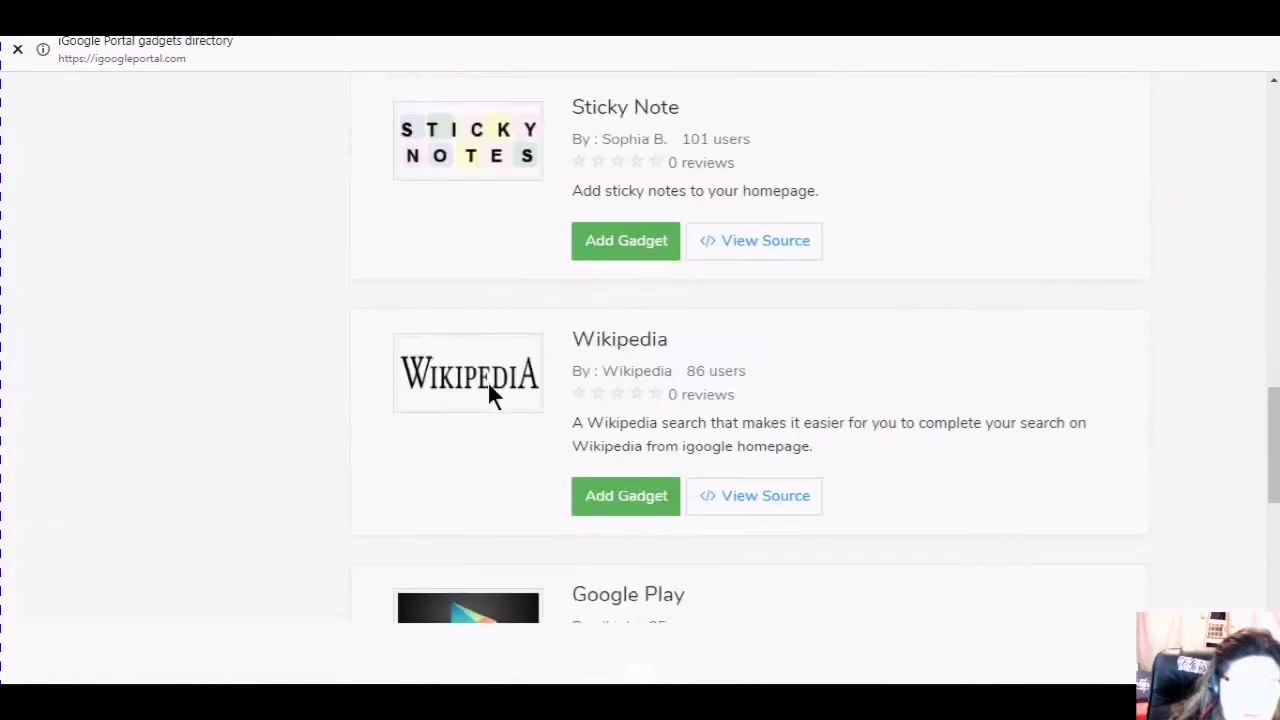
scroll(489, 394, "down", 2)
scroll(489, 394, "down", 1)
scroll(489, 394, "down", 2)
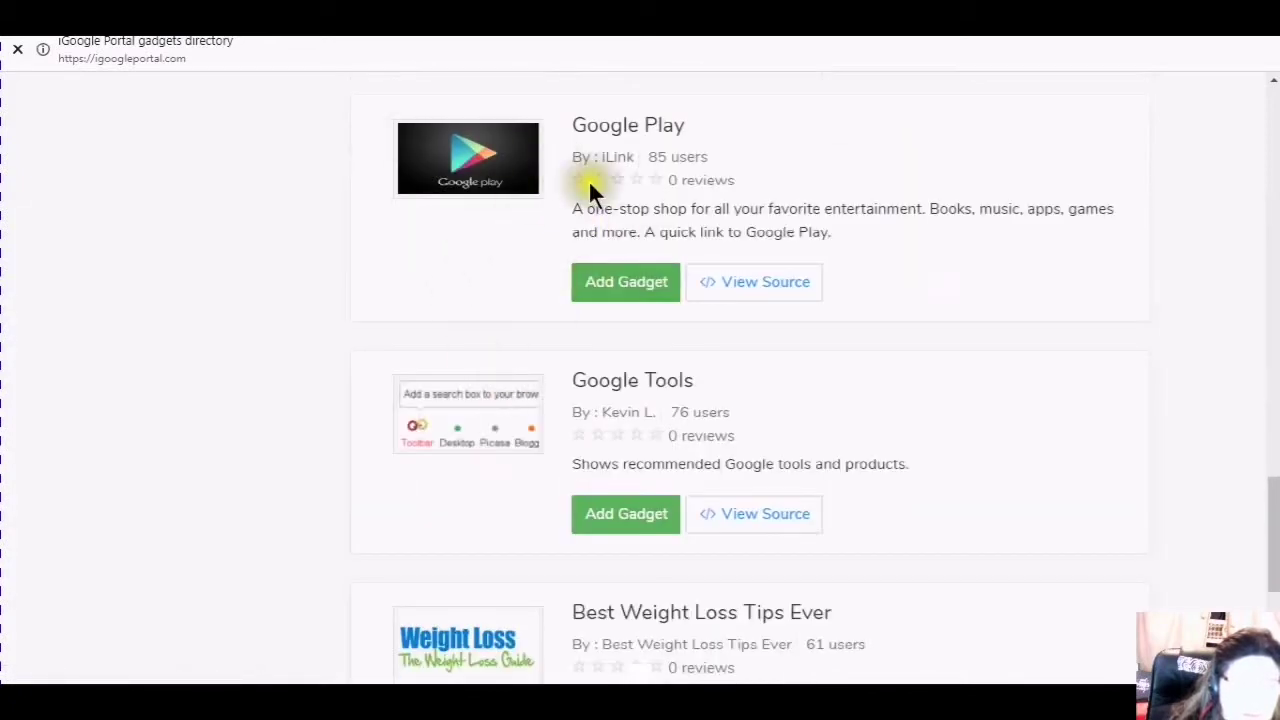
scroll(545, 335, "down", 2)
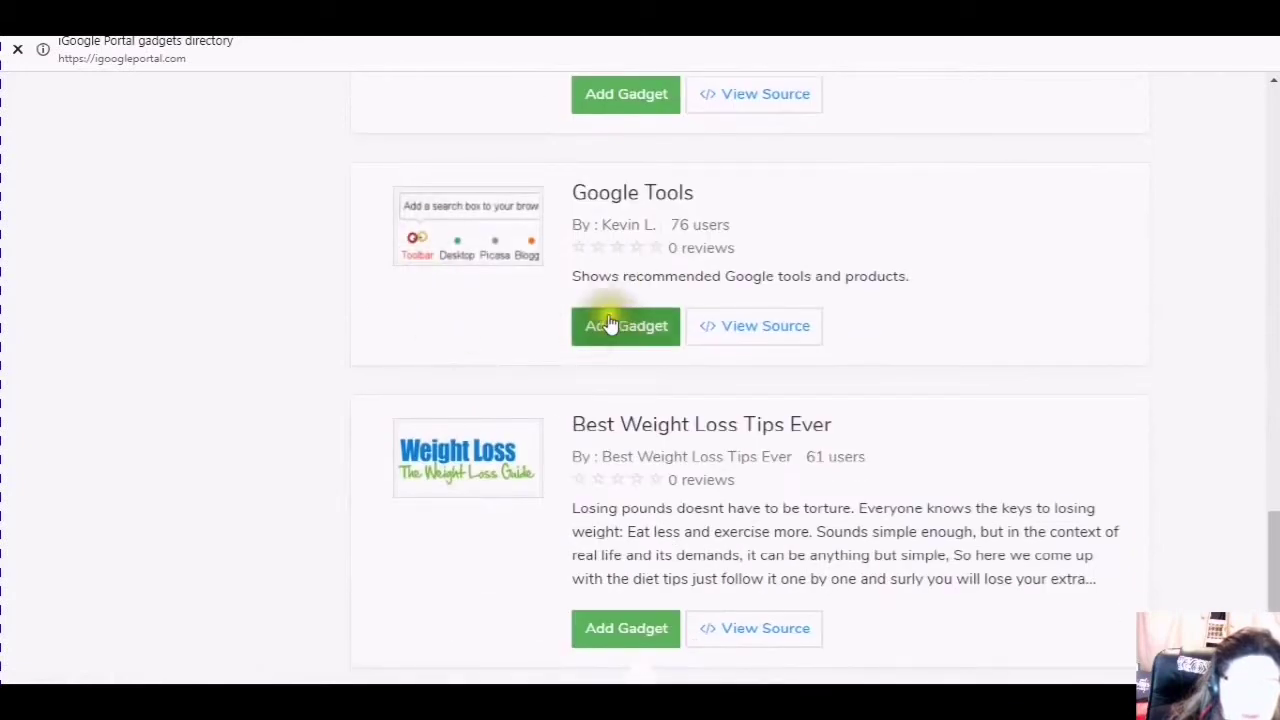
left_click(620, 334)
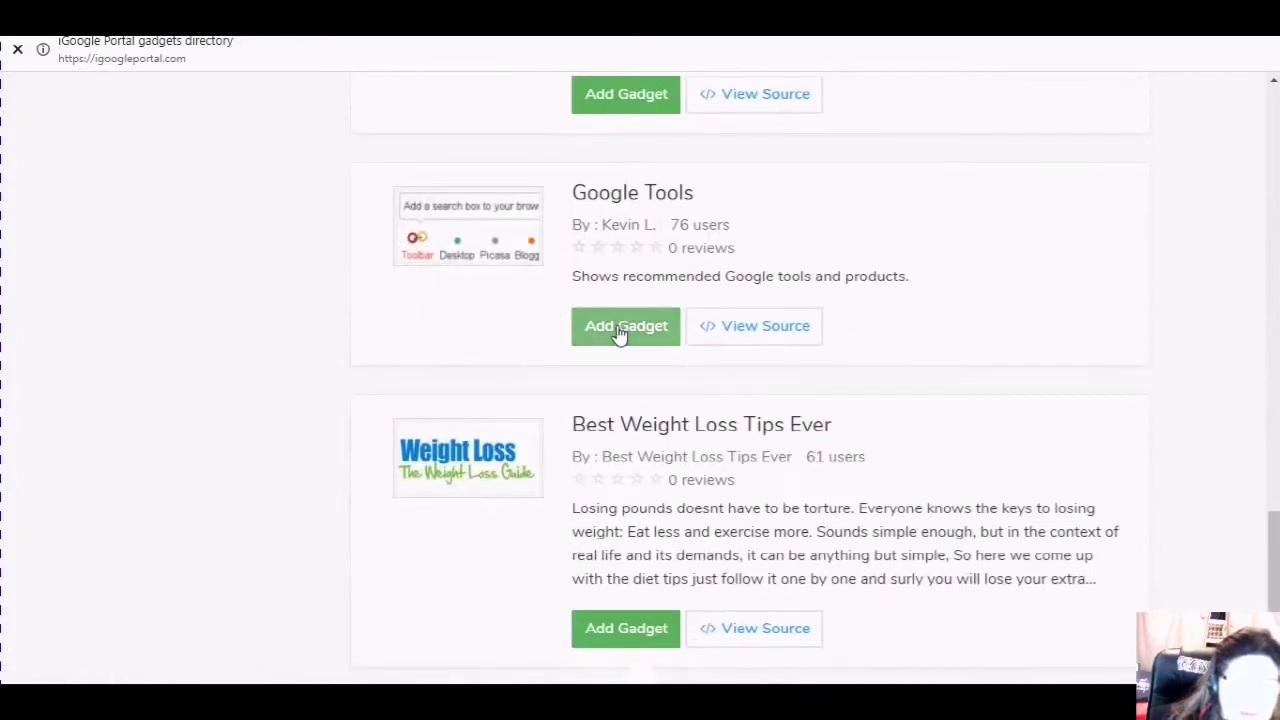
scroll(580, 410, "down", 3)
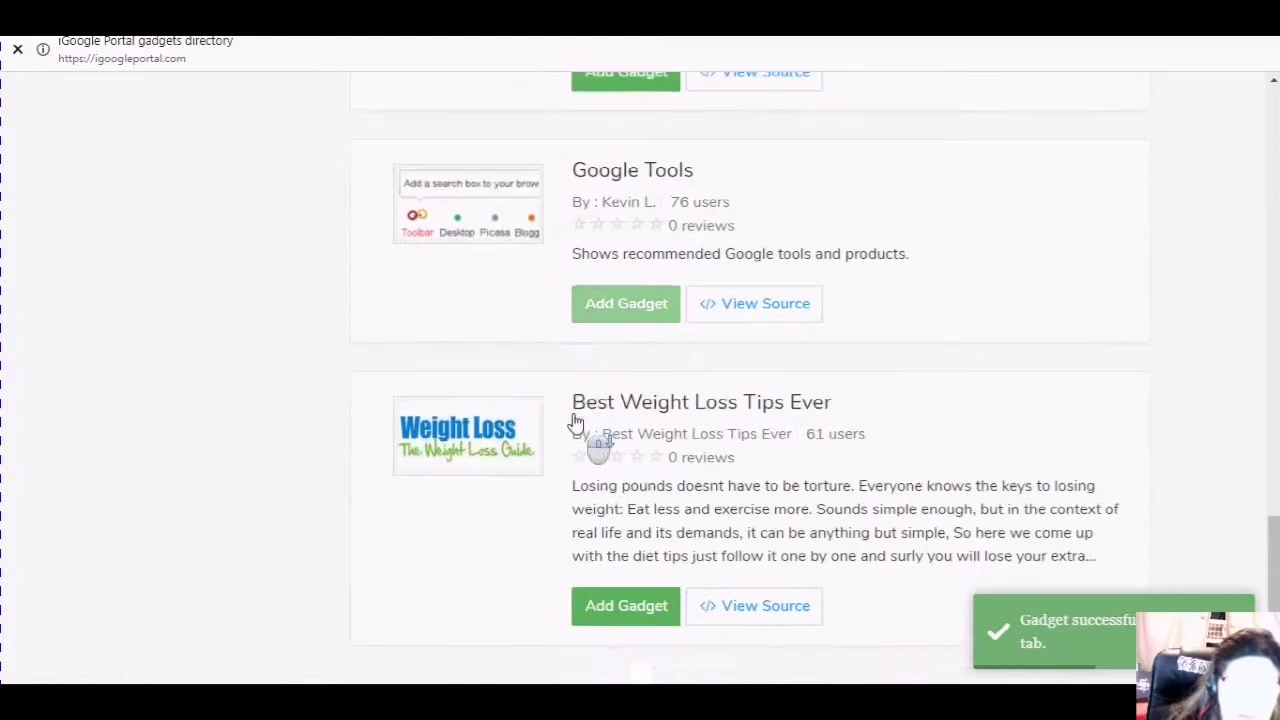
left_click(766, 502)
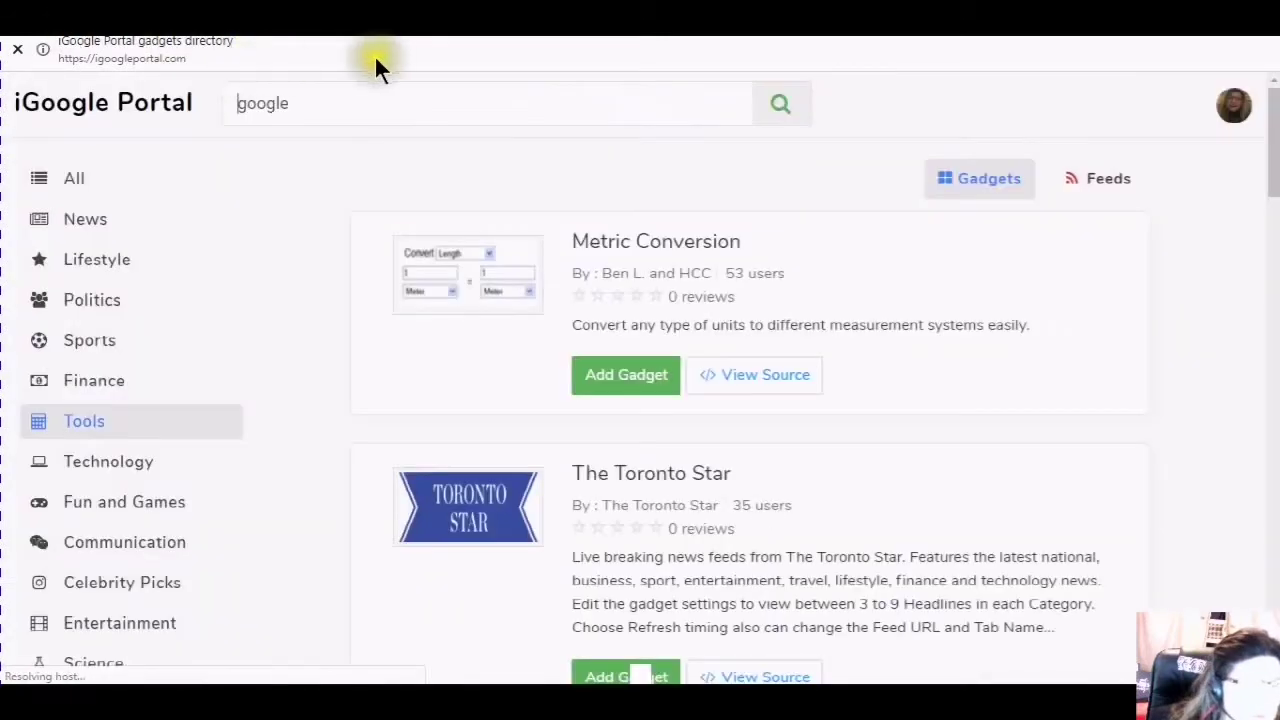
Add the WordWebOnline.com gadget from the Tools directory list.
scroll(538, 238, "down", 1)
scroll(551, 228, "down", 2)
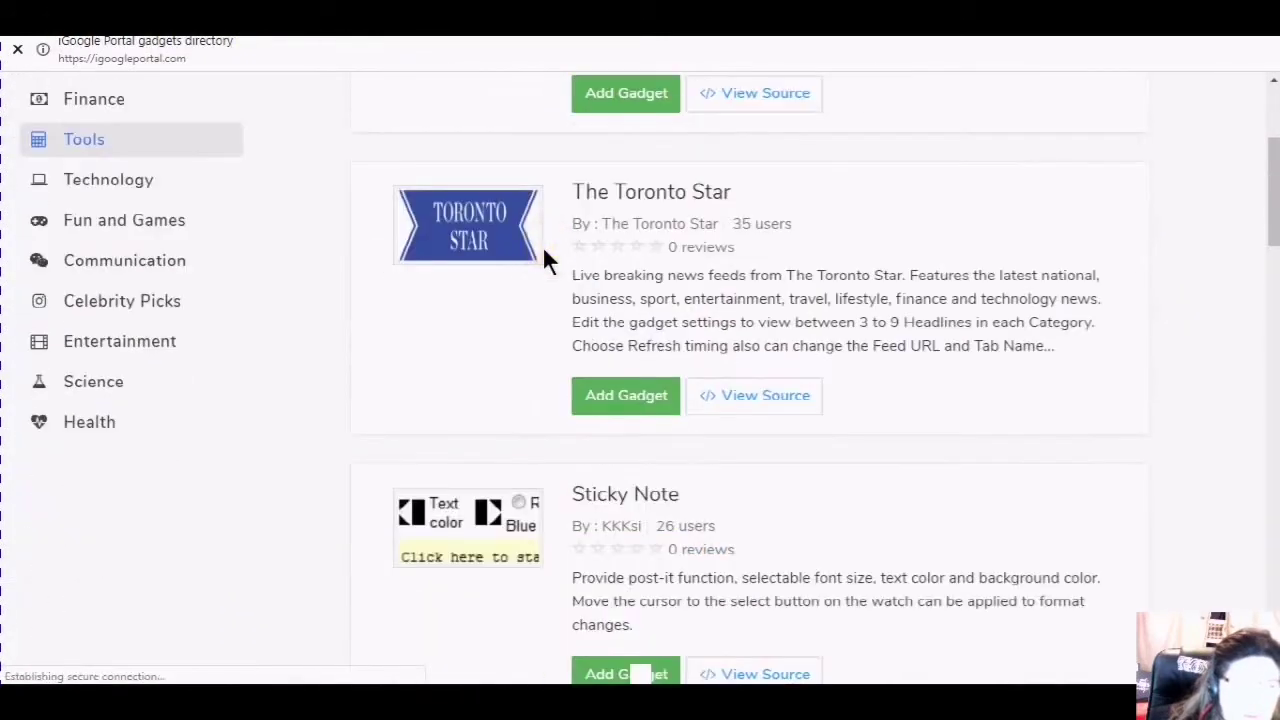
scroll(542, 247, "down", 2)
scroll(543, 262, "down", 2)
scroll(541, 270, "down", 2)
scroll(541, 272, "down", 2)
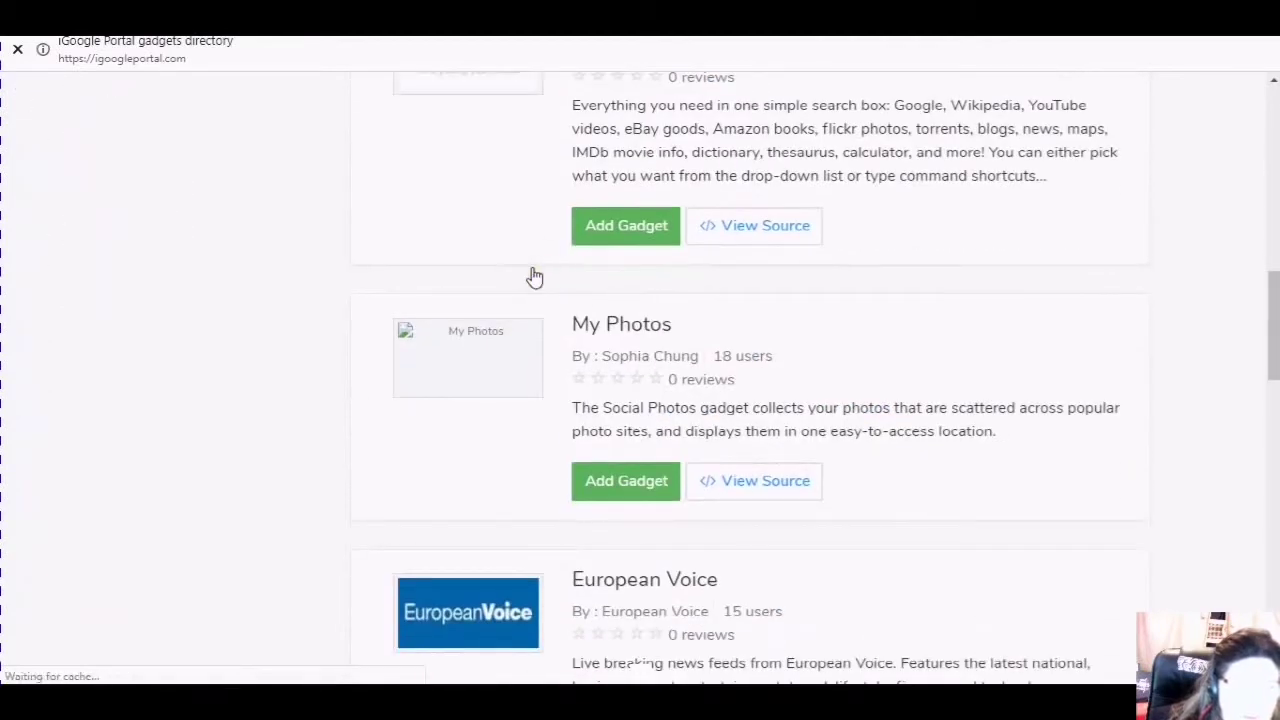
scroll(535, 277, "down", 3)
scroll(531, 277, "down", 3)
scroll(531, 277, "down", 2)
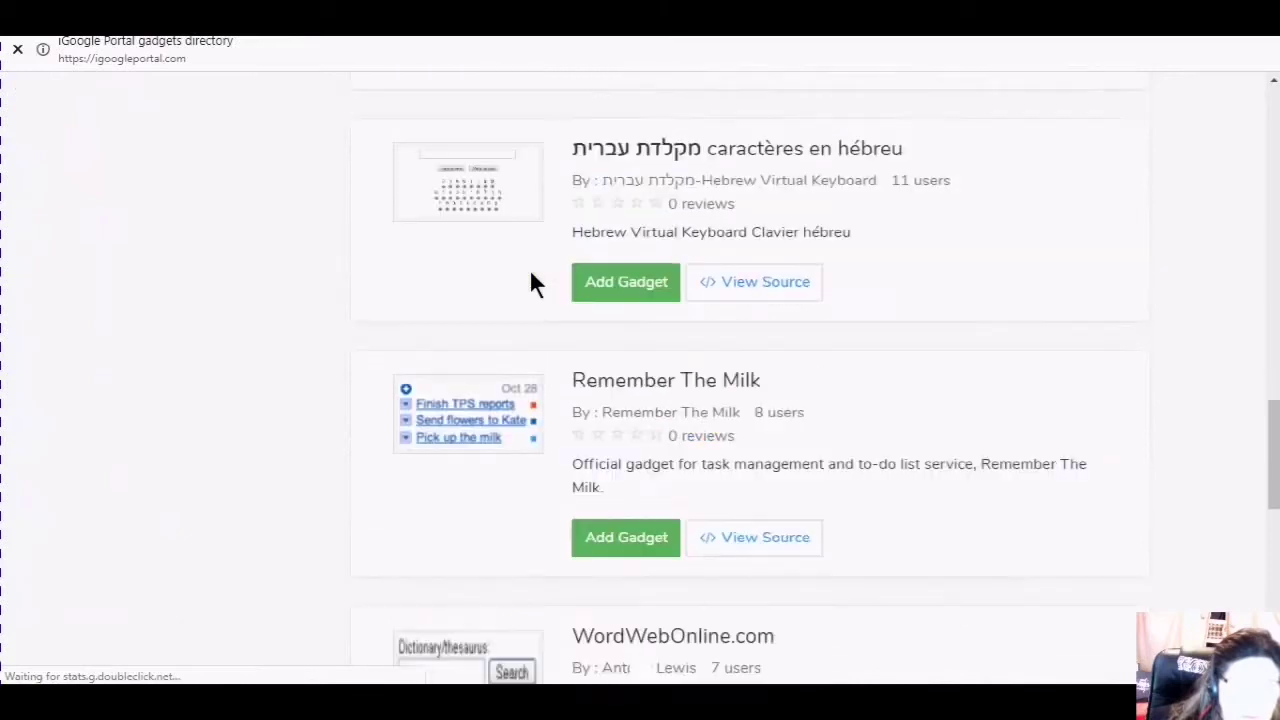
scroll(531, 280, "down", 2)
scroll(531, 275, "down", 1)
scroll(531, 275, "down", 1)
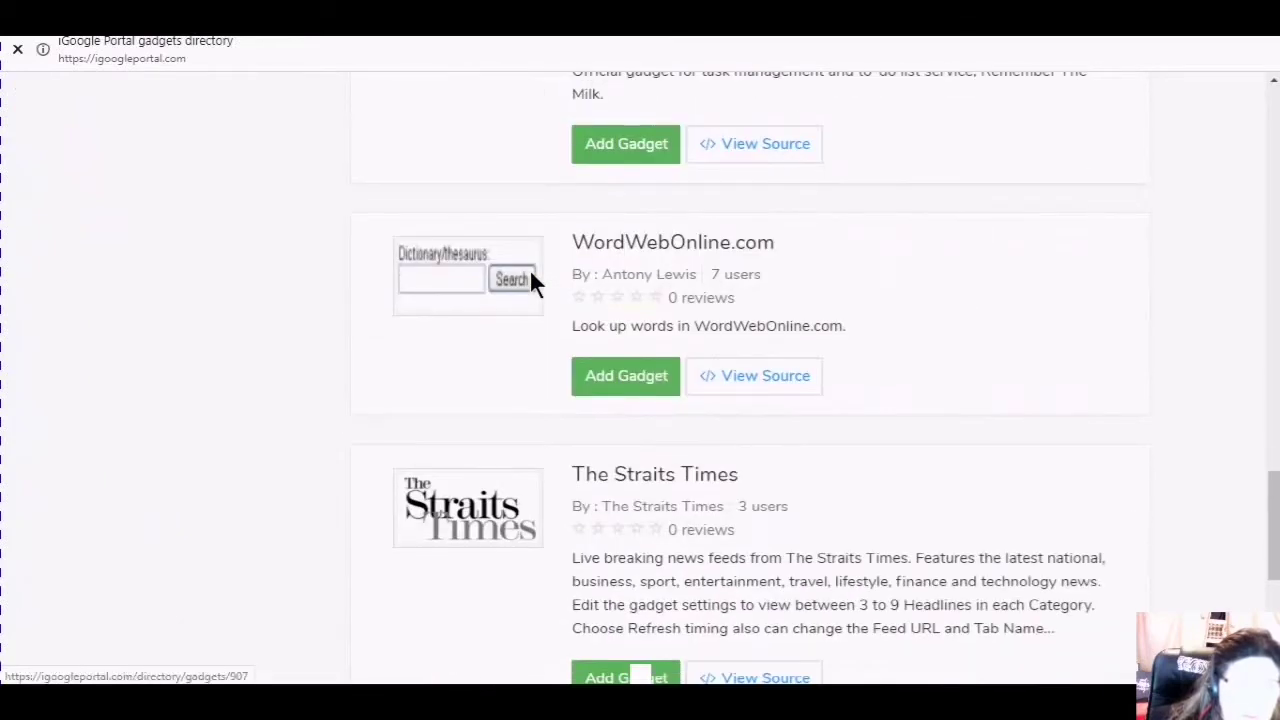
scroll(530, 278, "down", 2)
scroll(527, 272, "up", 2)
scroll(523, 277, "down", 1)
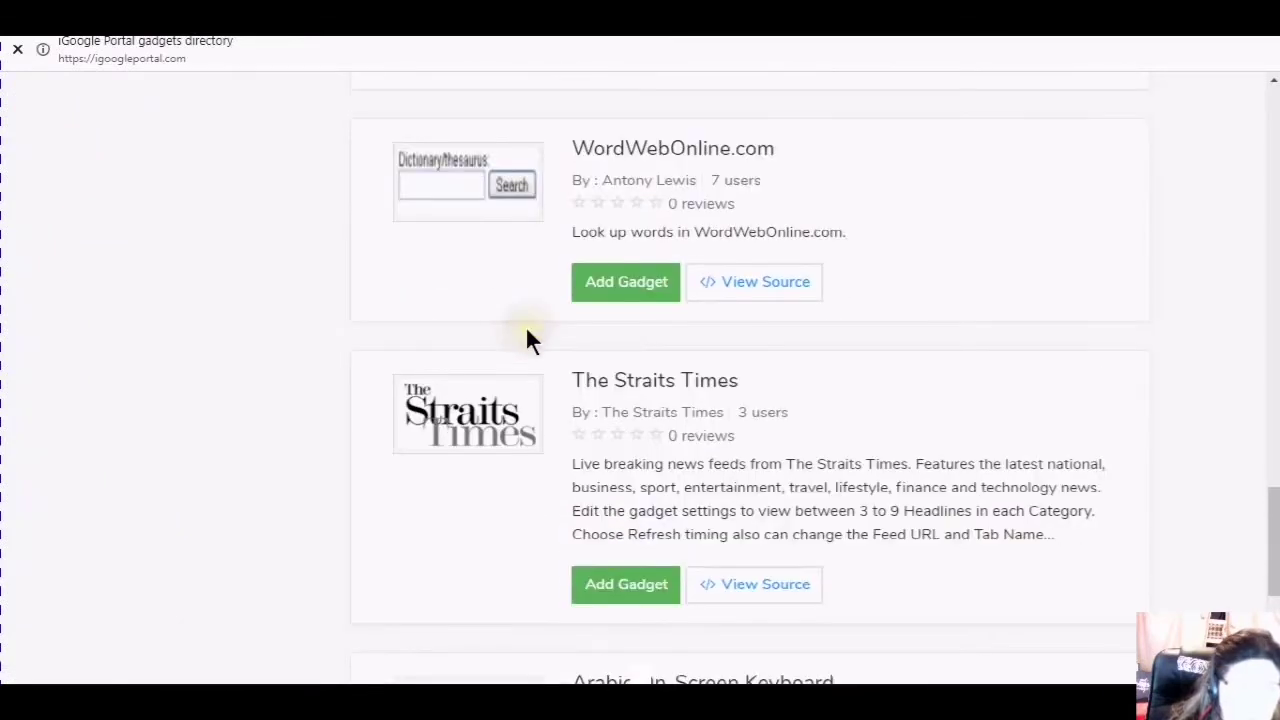
left_click(619, 283)
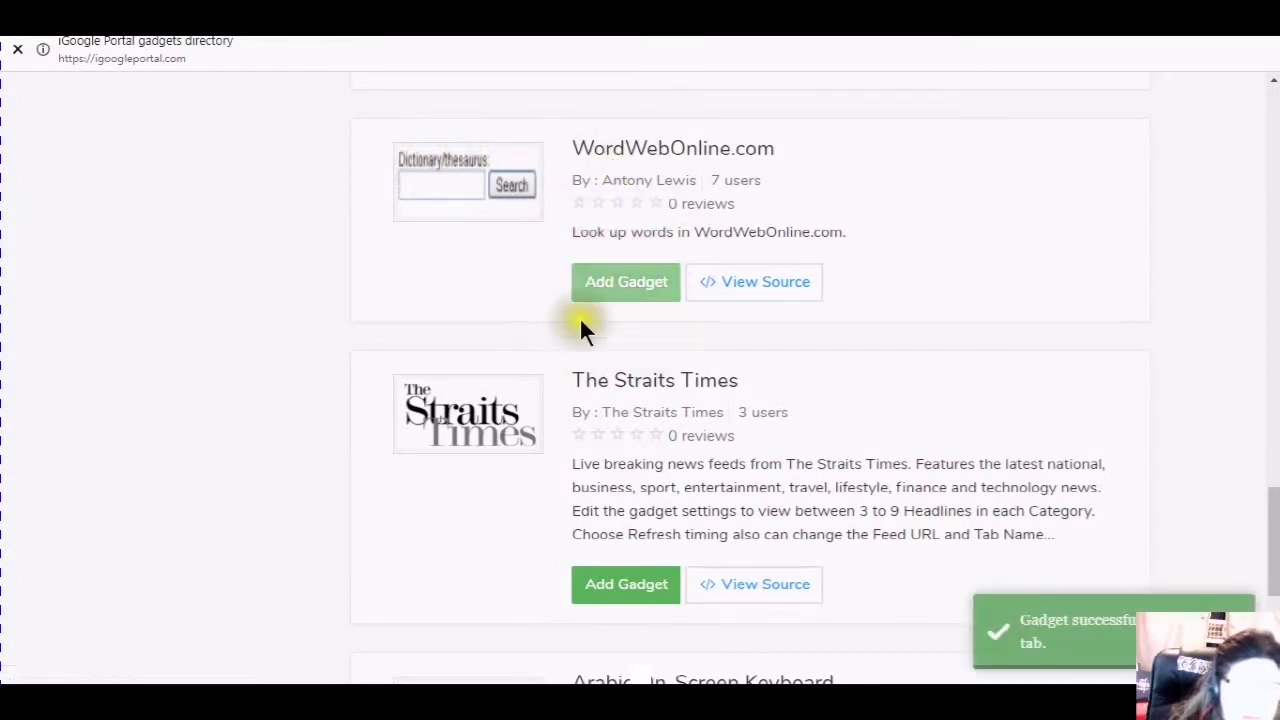
Browse page 4 of the Tools gadgets.
scroll(555, 385, "down", 3)
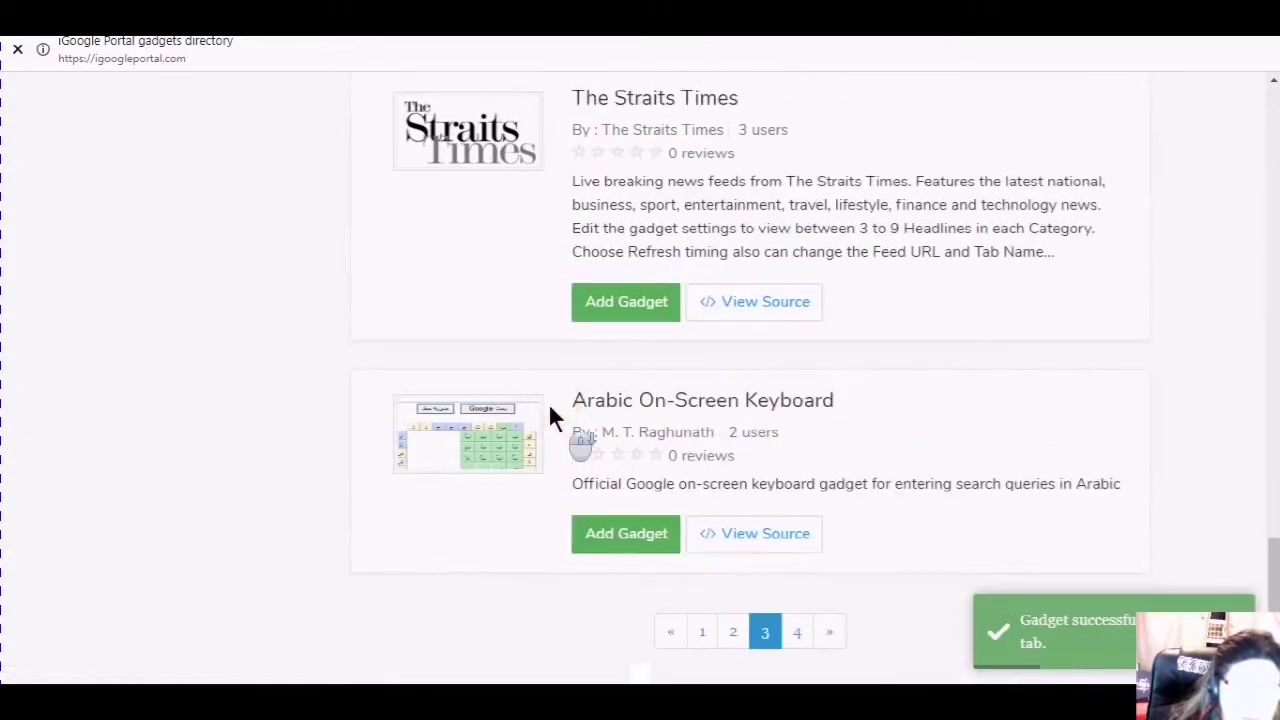
scroll(548, 402, "down", 1)
left_click(797, 505)
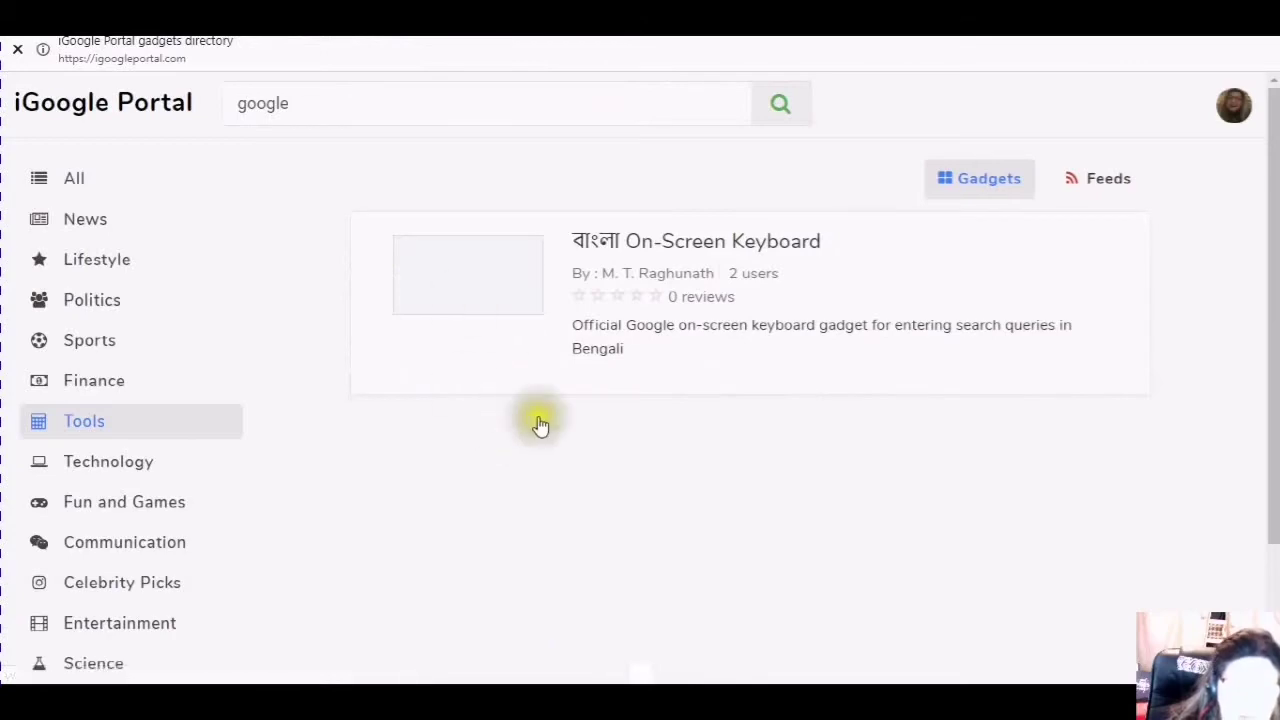
scroll(560, 410, "down", 3)
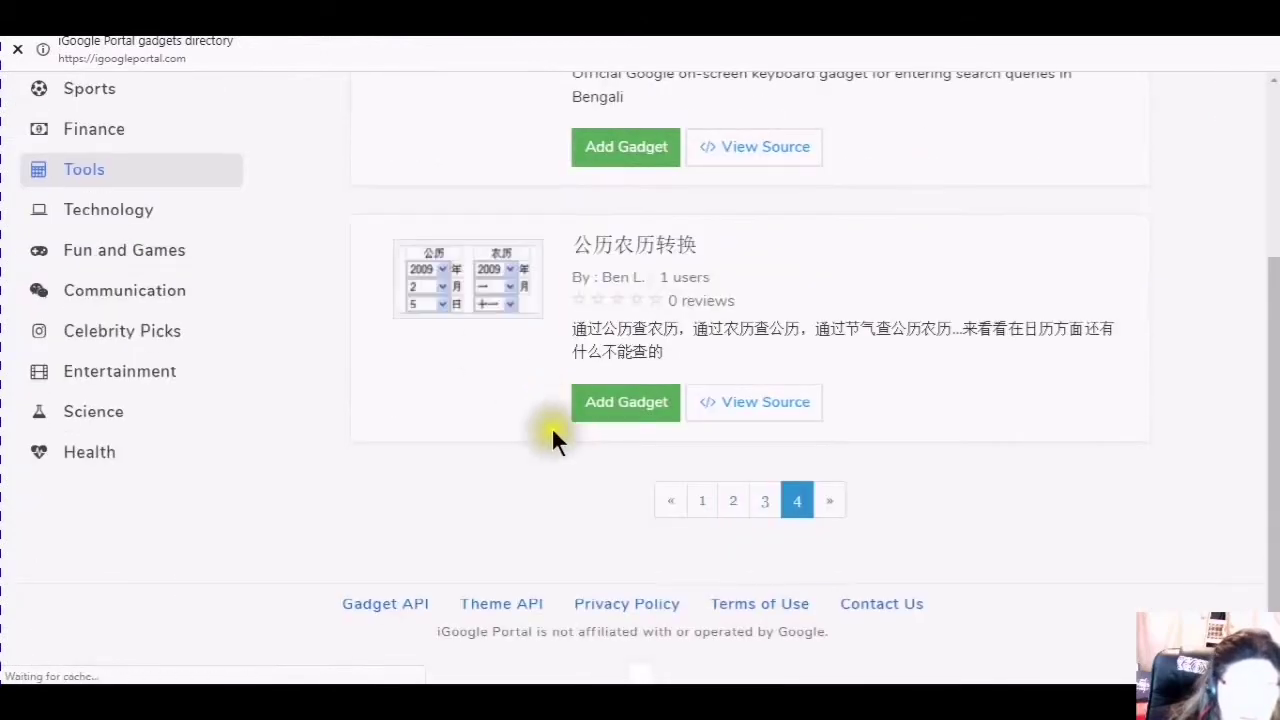
scroll(347, 225, "up", 3)
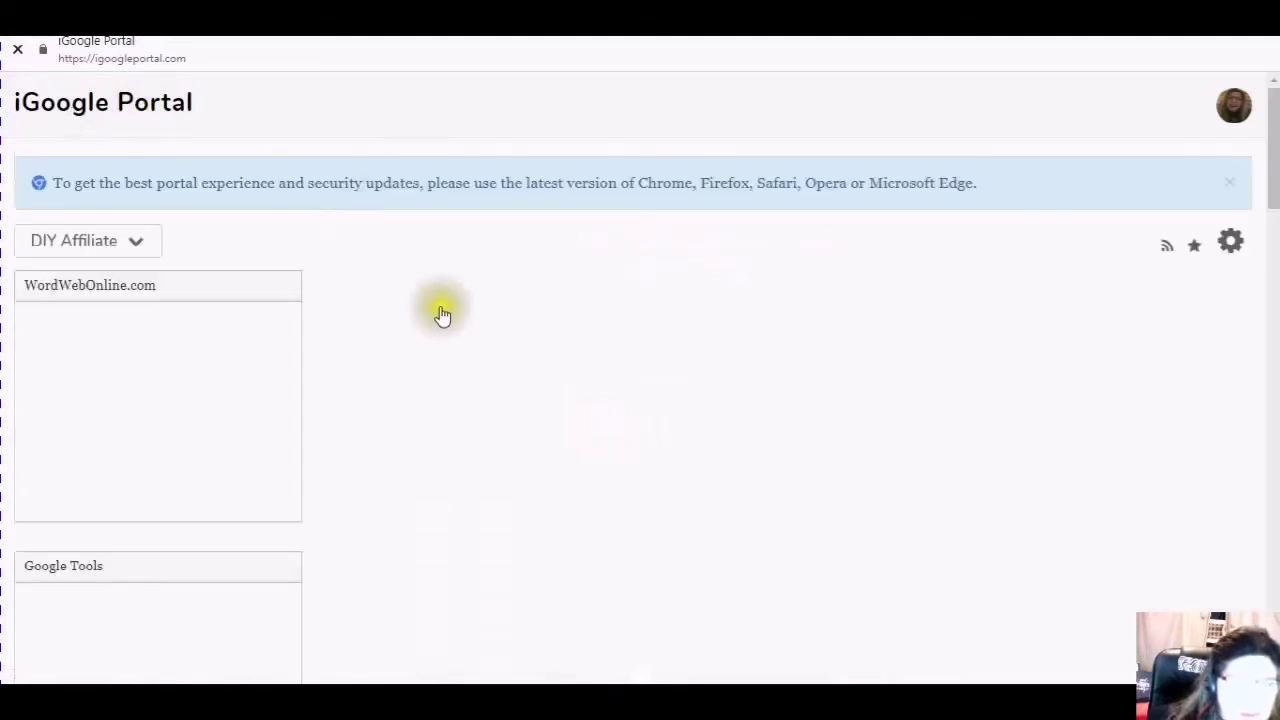
Reload DIY Affiliate and confirm WordWebOnline.com appears above Google Tools.
middle_click(552, 306)
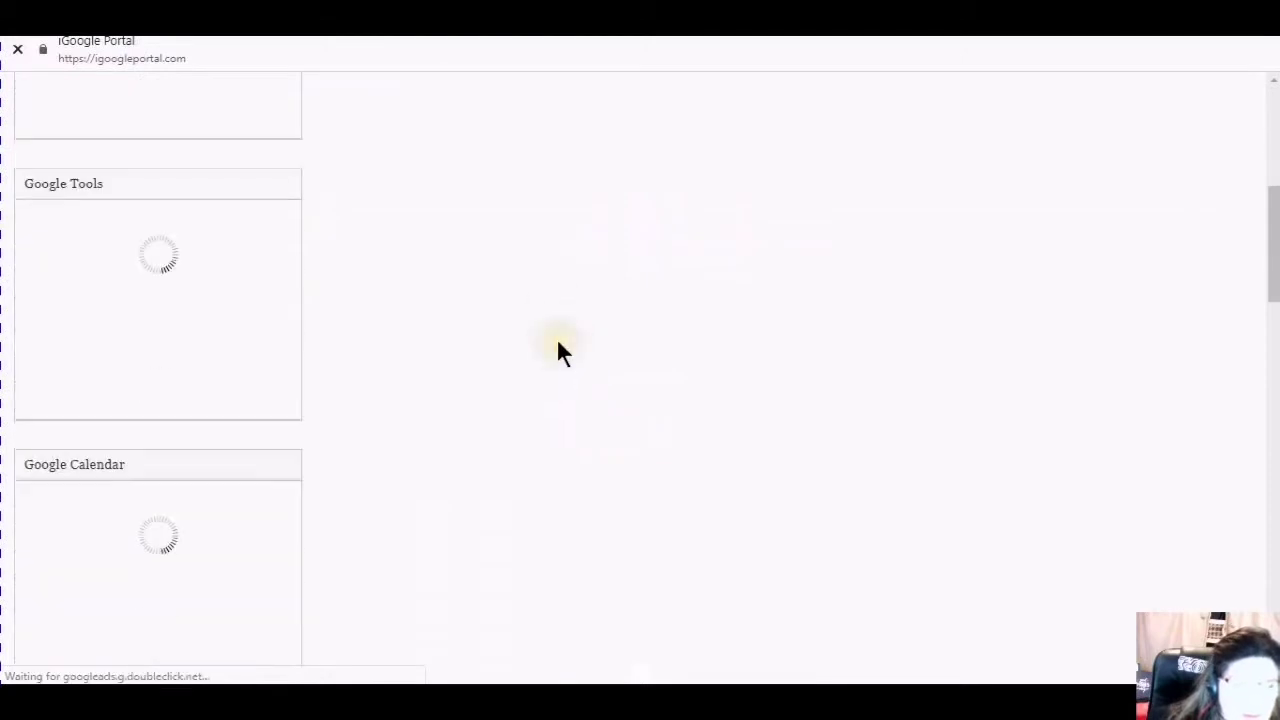
left_click(517, 462)
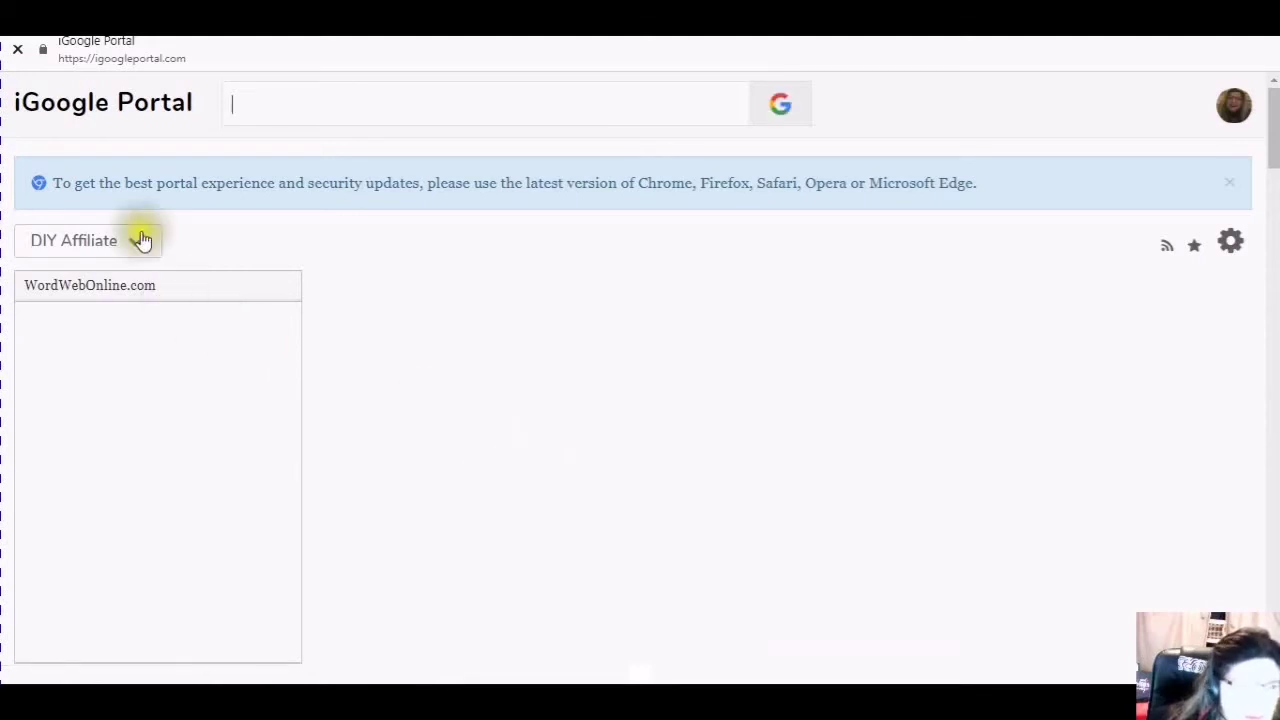
Show the gear menu options Add RSS Feed, Add Gadget and Change Theme.
left_click(1232, 250)
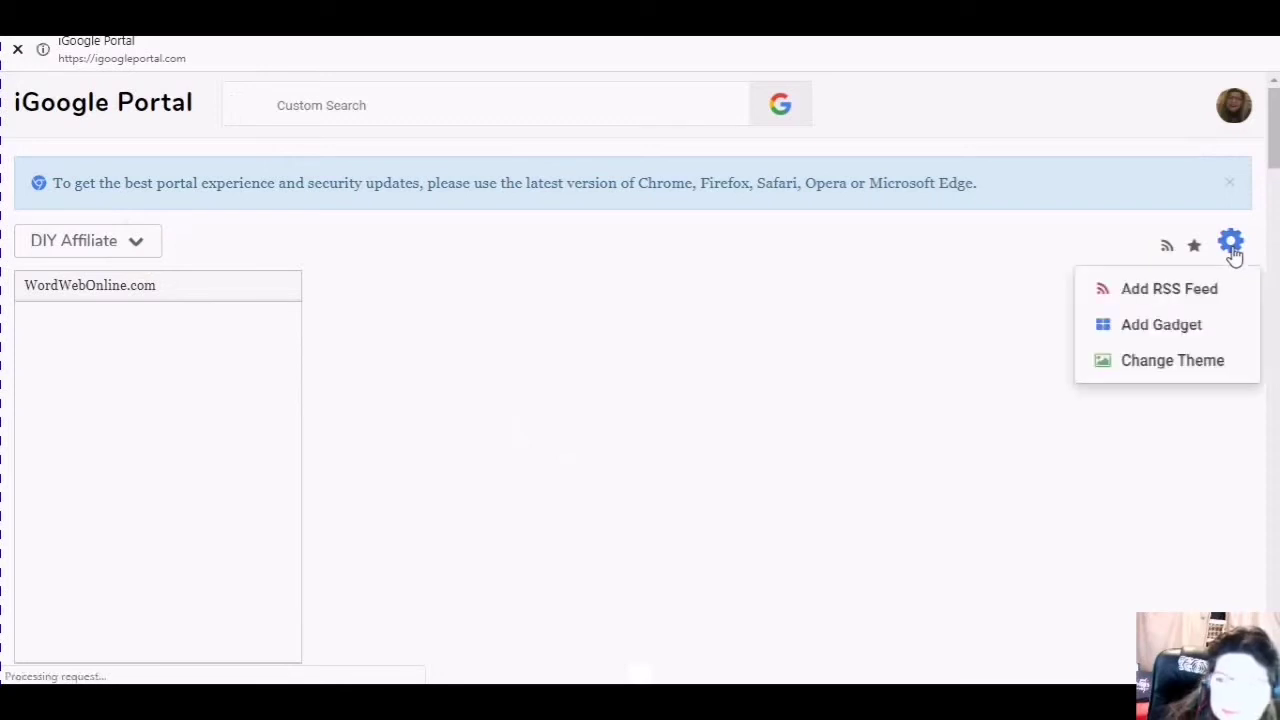
left_click(1143, 295)
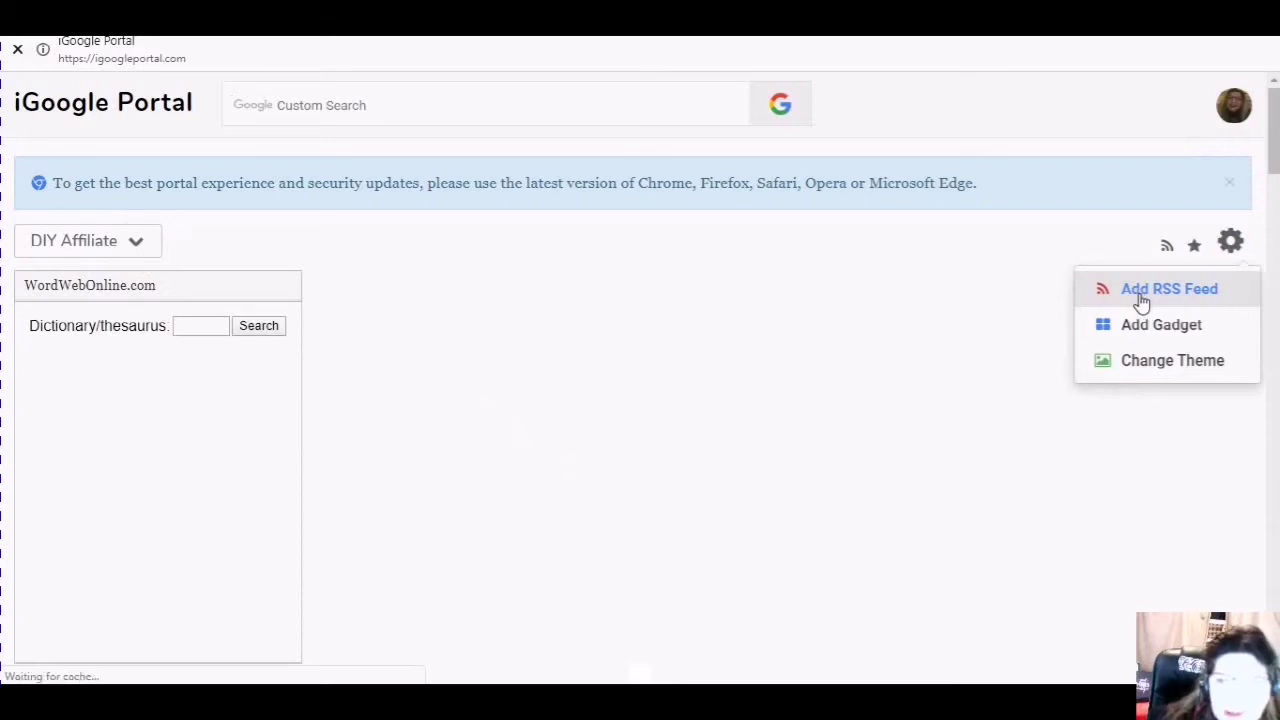
Look up the RSS feeds offered by interactiveveiws.com through Add RSS Feed.
left_click(1141, 300)
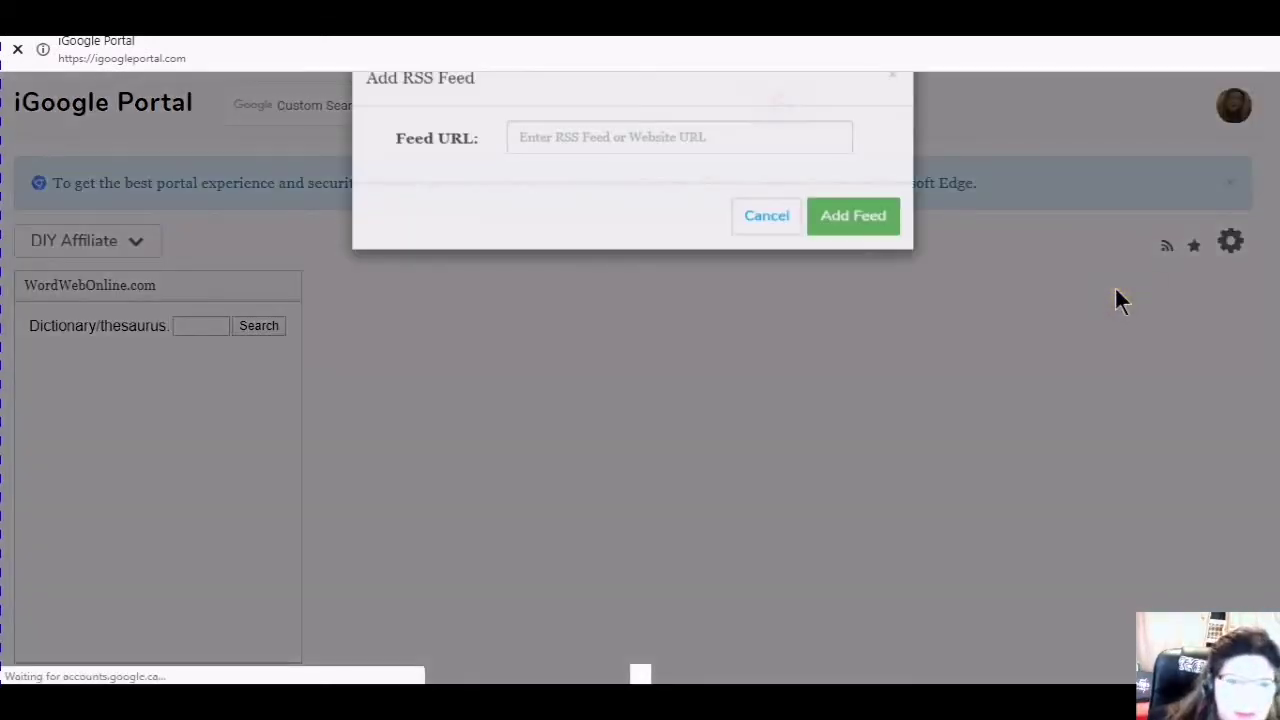
left_click(717, 134)
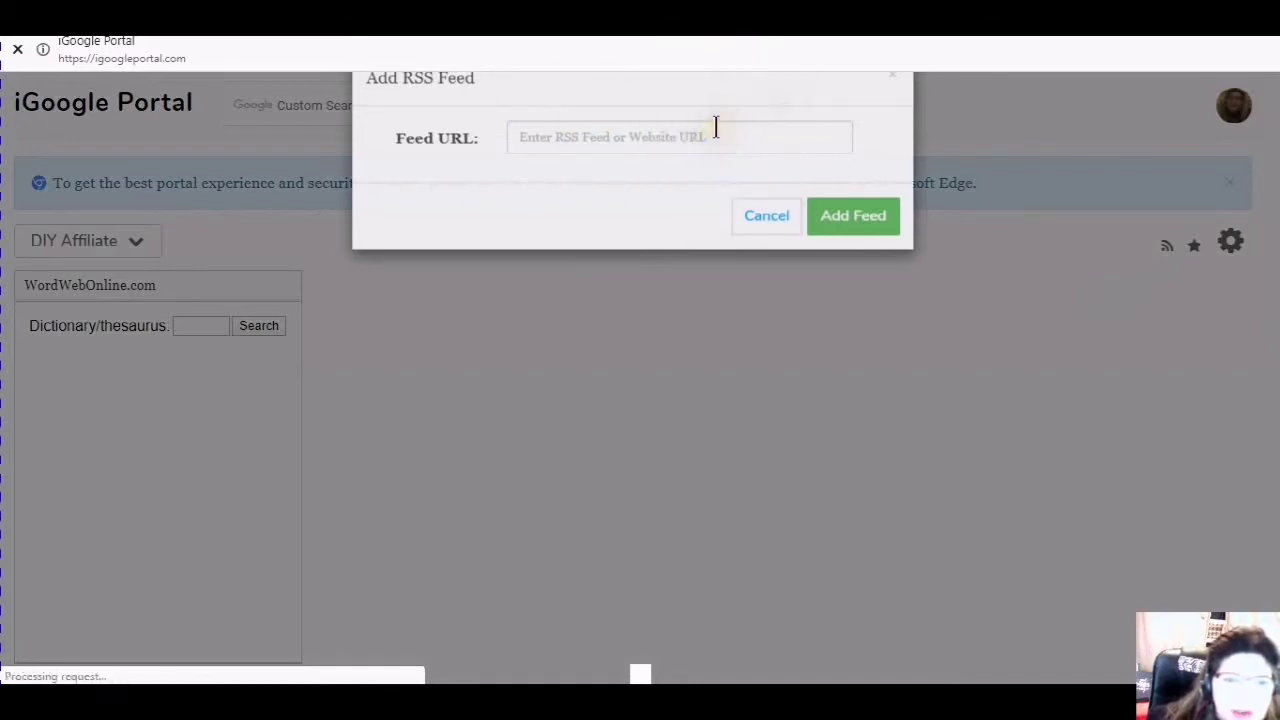
left_click(718, 132)
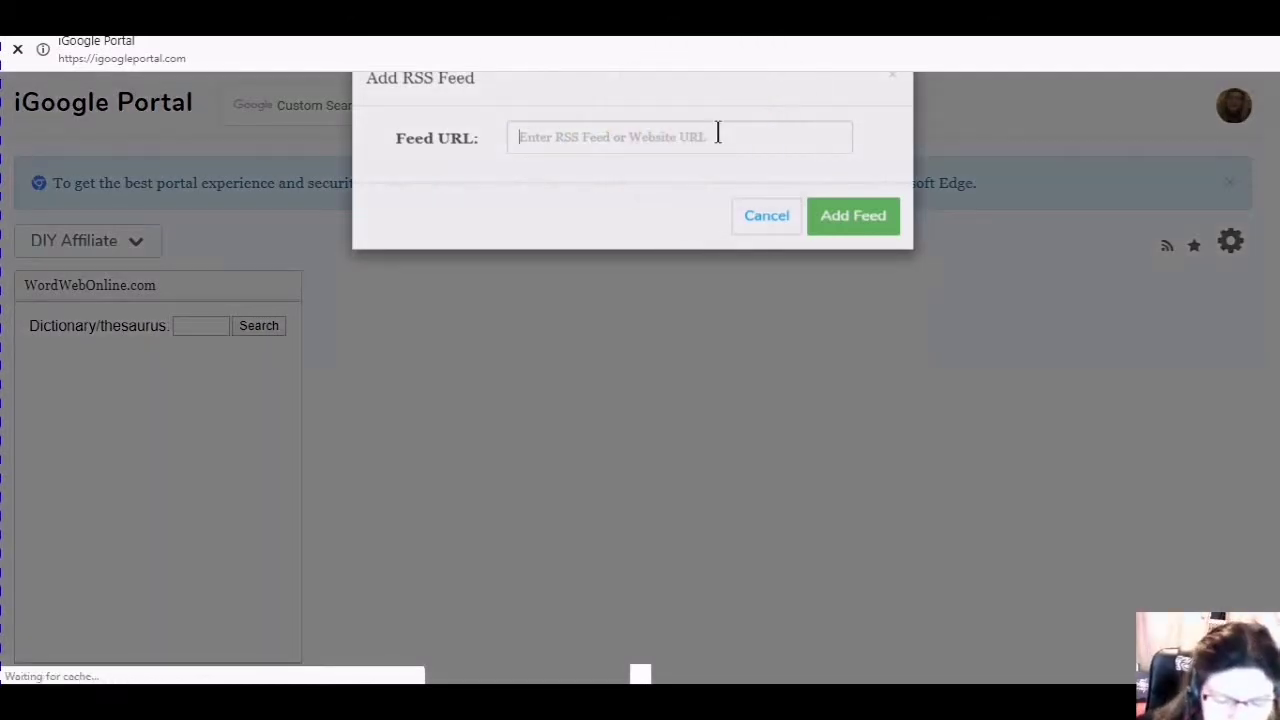
type("interactiveveiws")
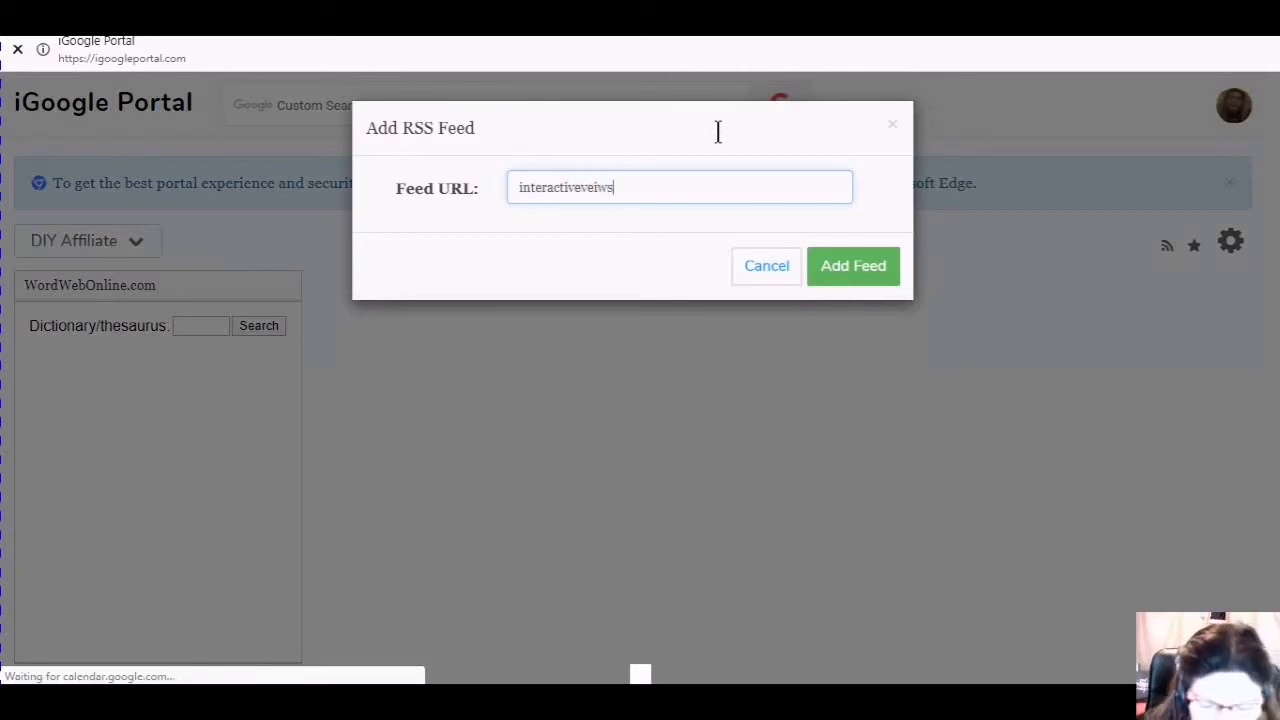
type(".com")
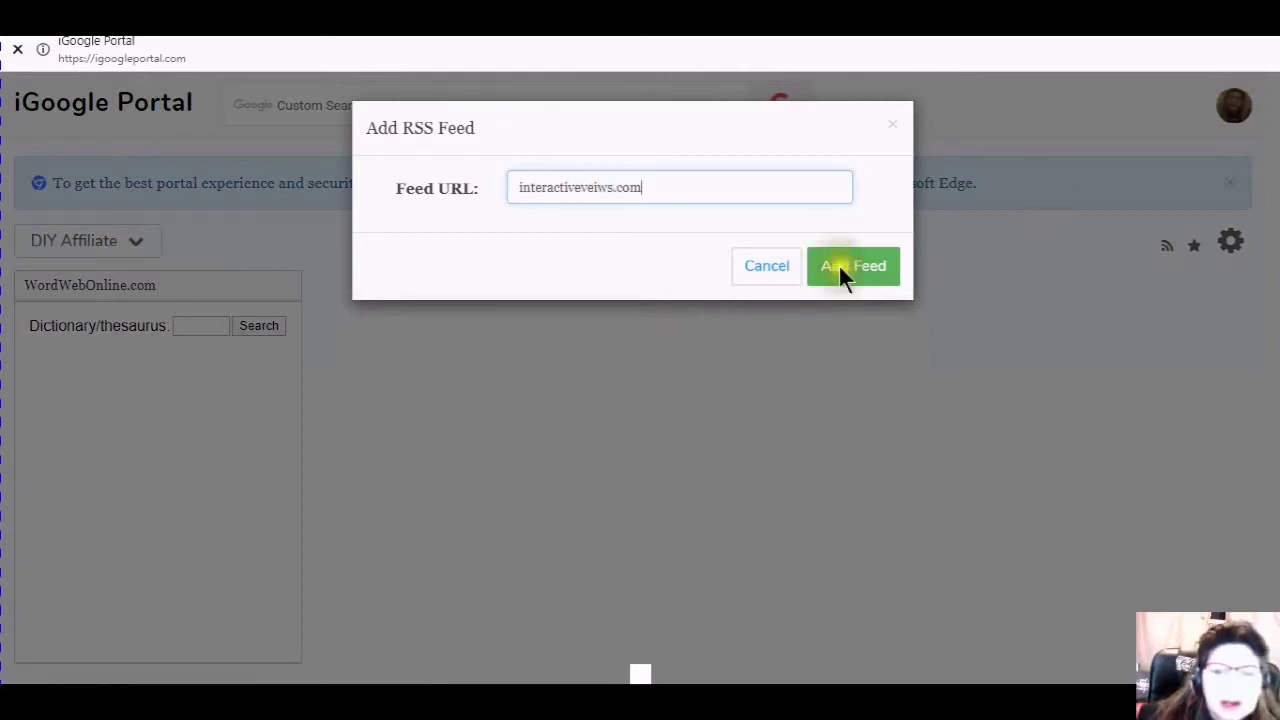
left_click(853, 268)
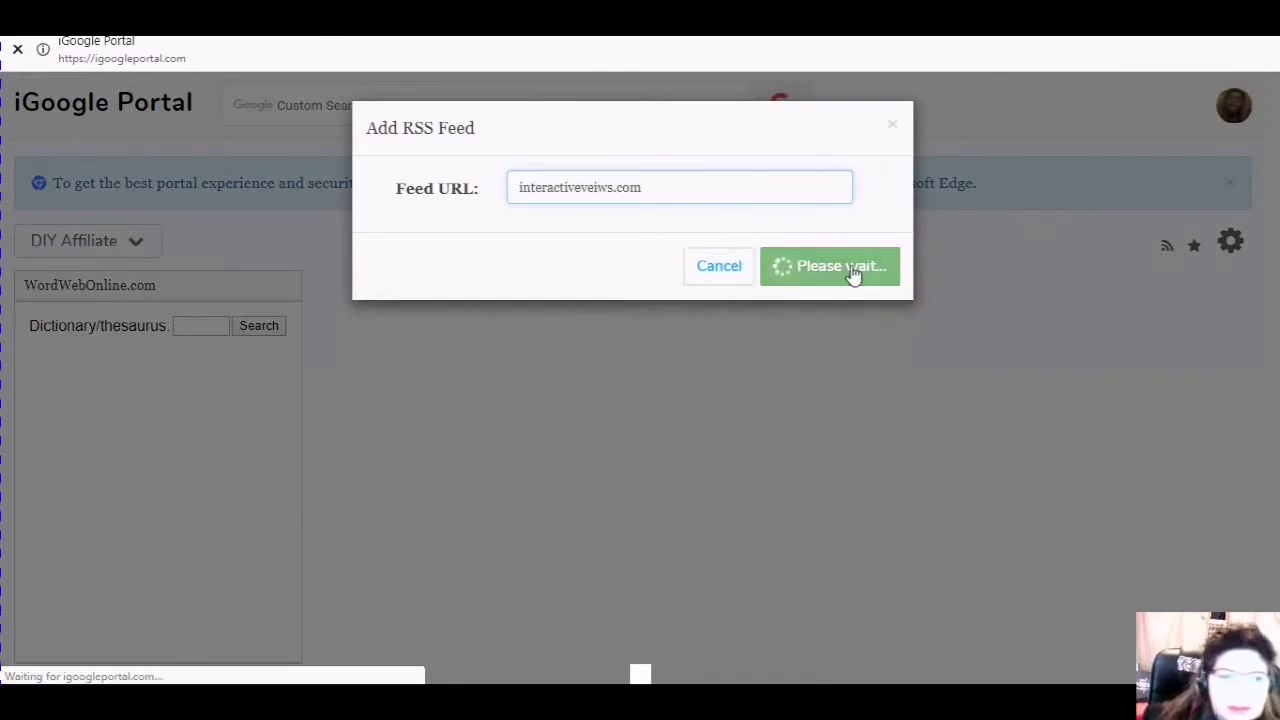
Add the DIY Affiliate Networking group feed and the membership-site comments feed.
left_click(694, 389)
left_click(680, 388)
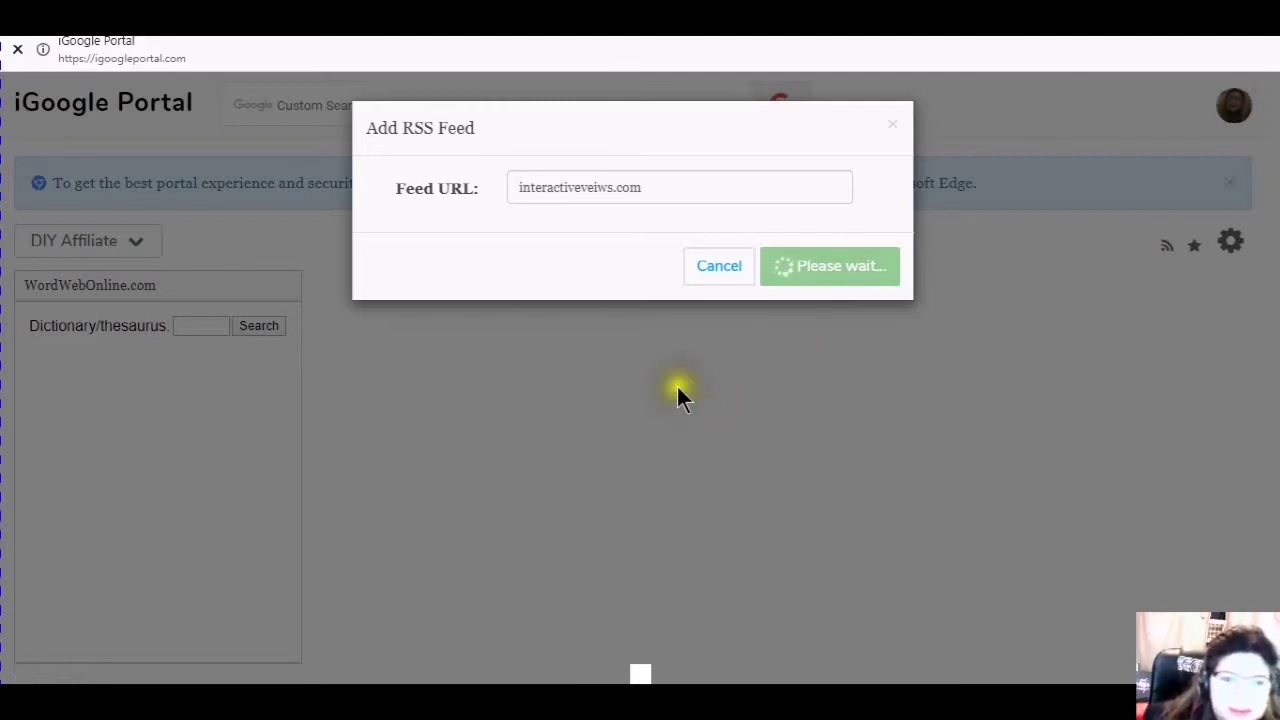
left_click(676, 385)
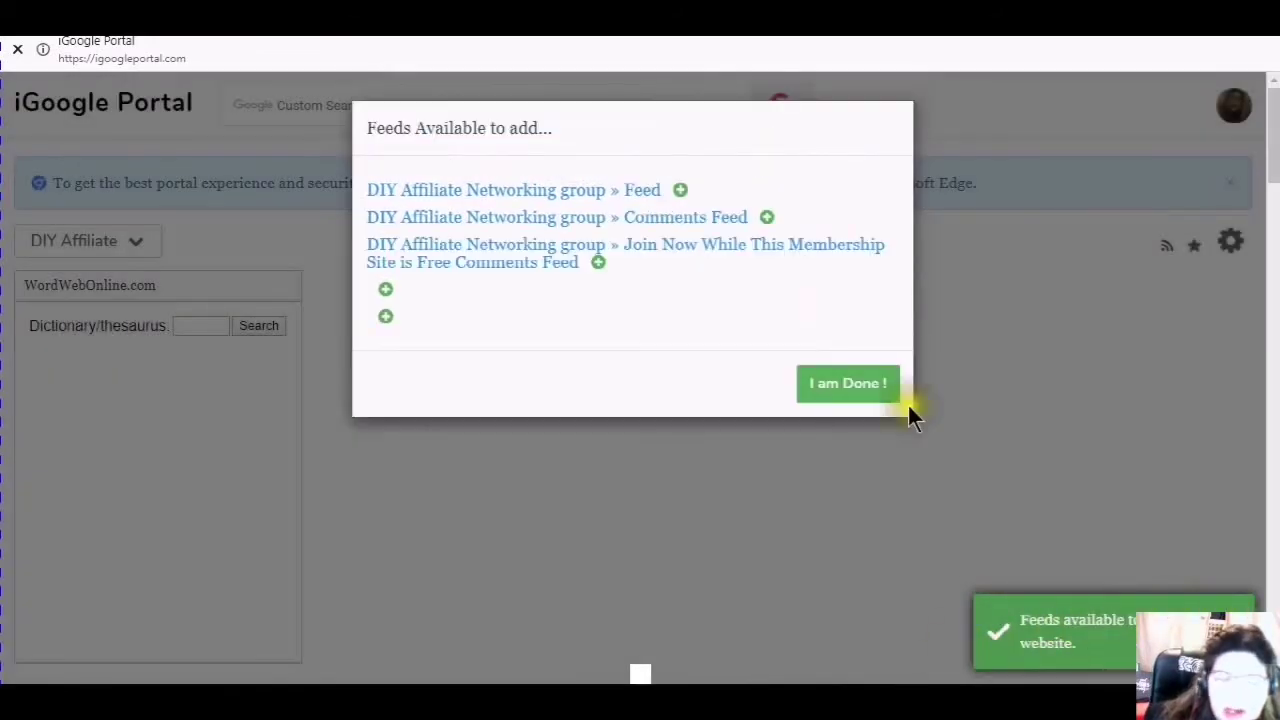
left_click(680, 191)
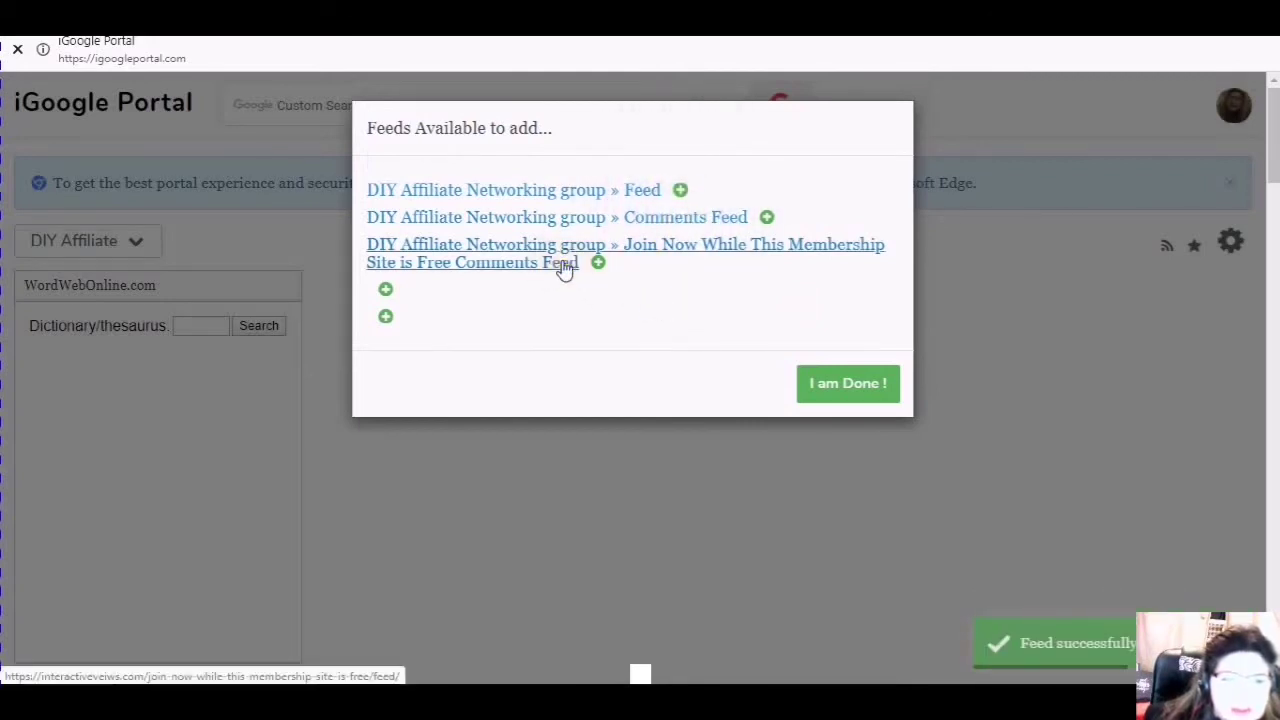
left_click(598, 264)
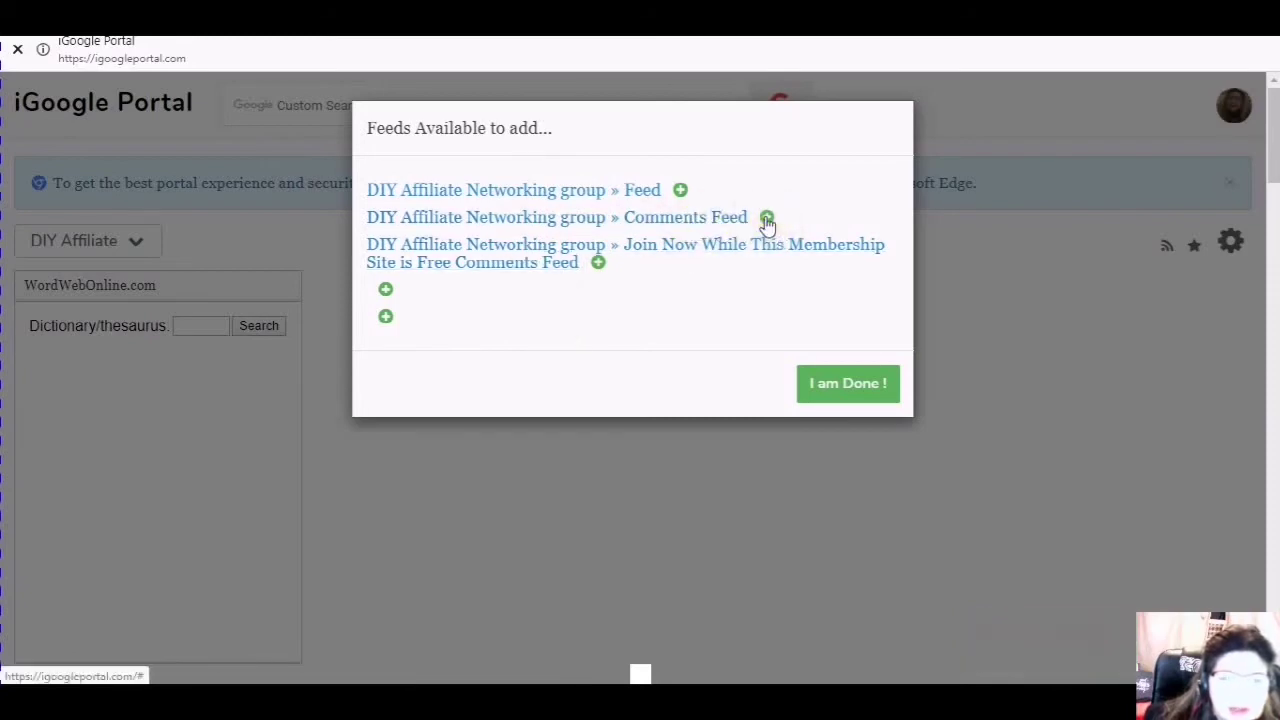
left_click(848, 383)
left_click(1214, 241)
Try adding thediyaffiliate.com as a new RSS feed URL.
left_click(1137, 289)
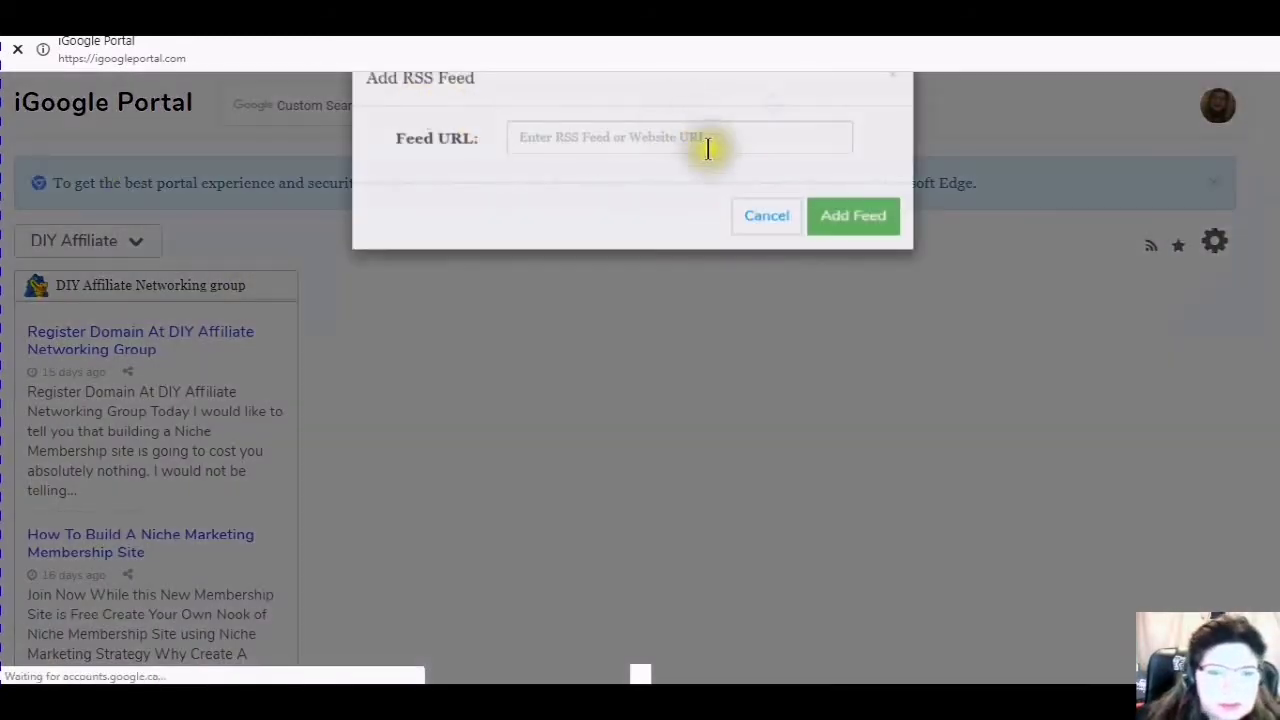
left_click(700, 135)
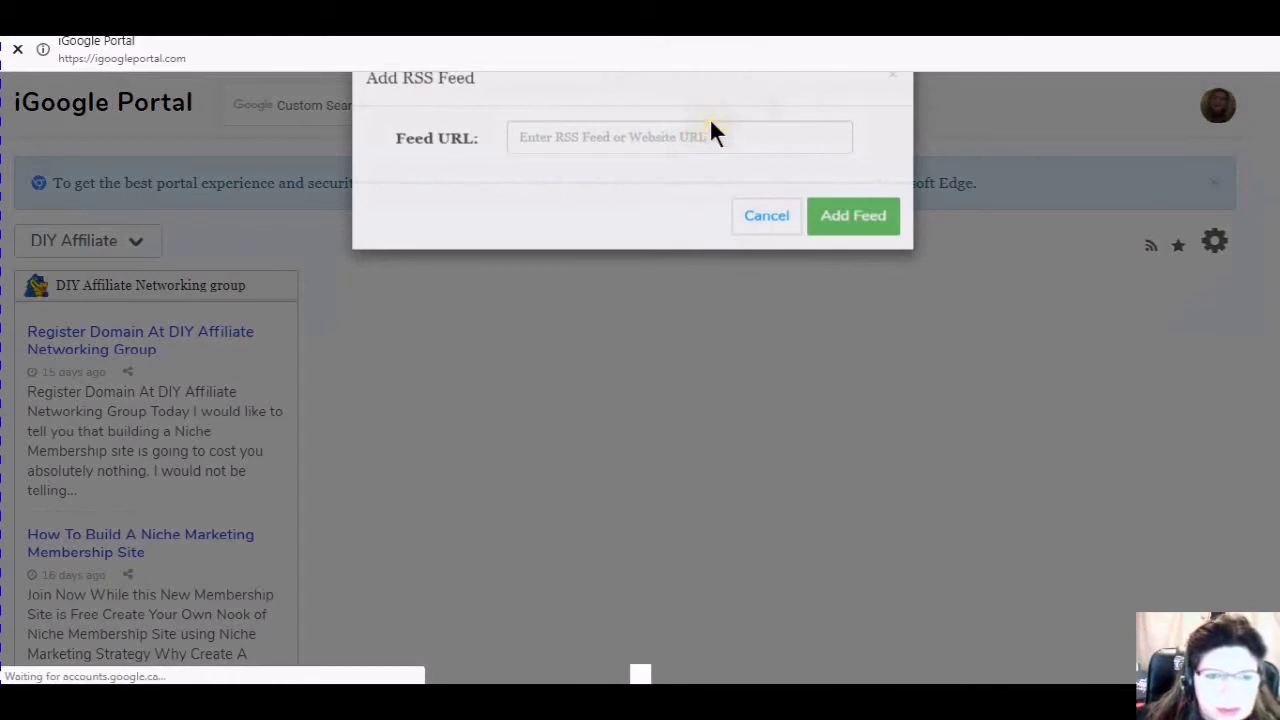
left_click(558, 170)
left_click(518, 192)
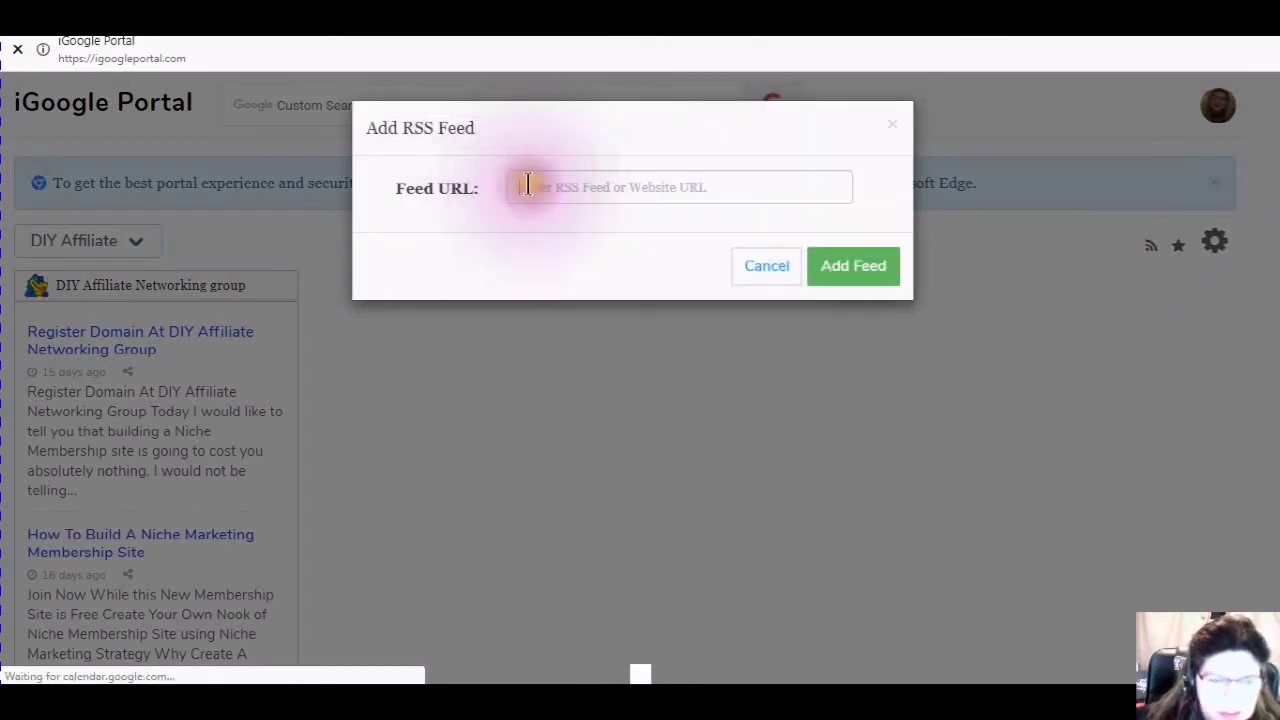
type("feediy")
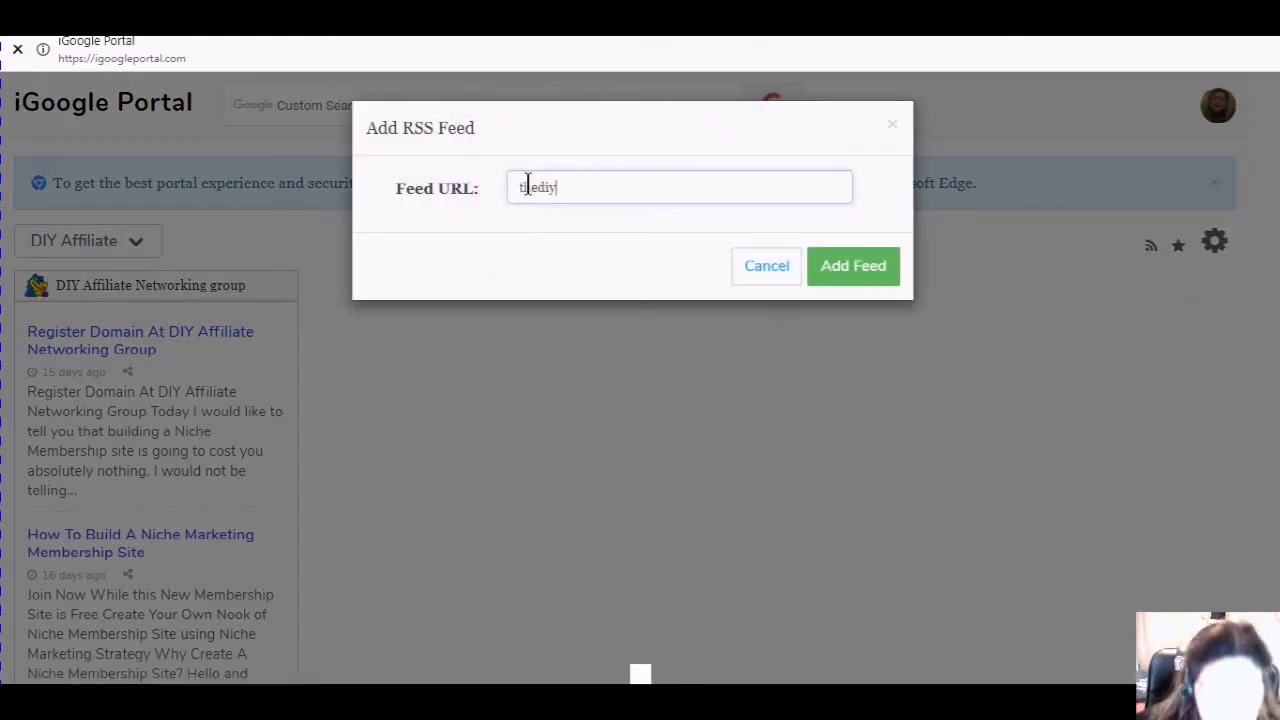
type("affiliate")
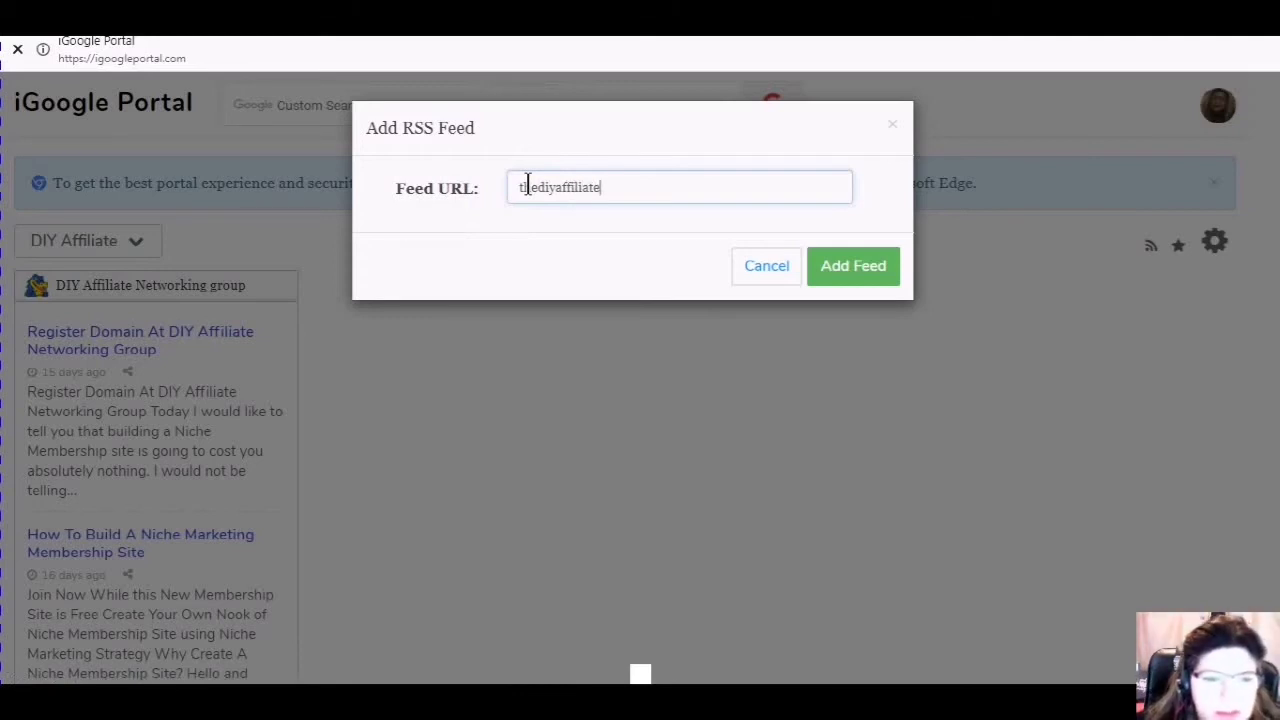
type(".com")
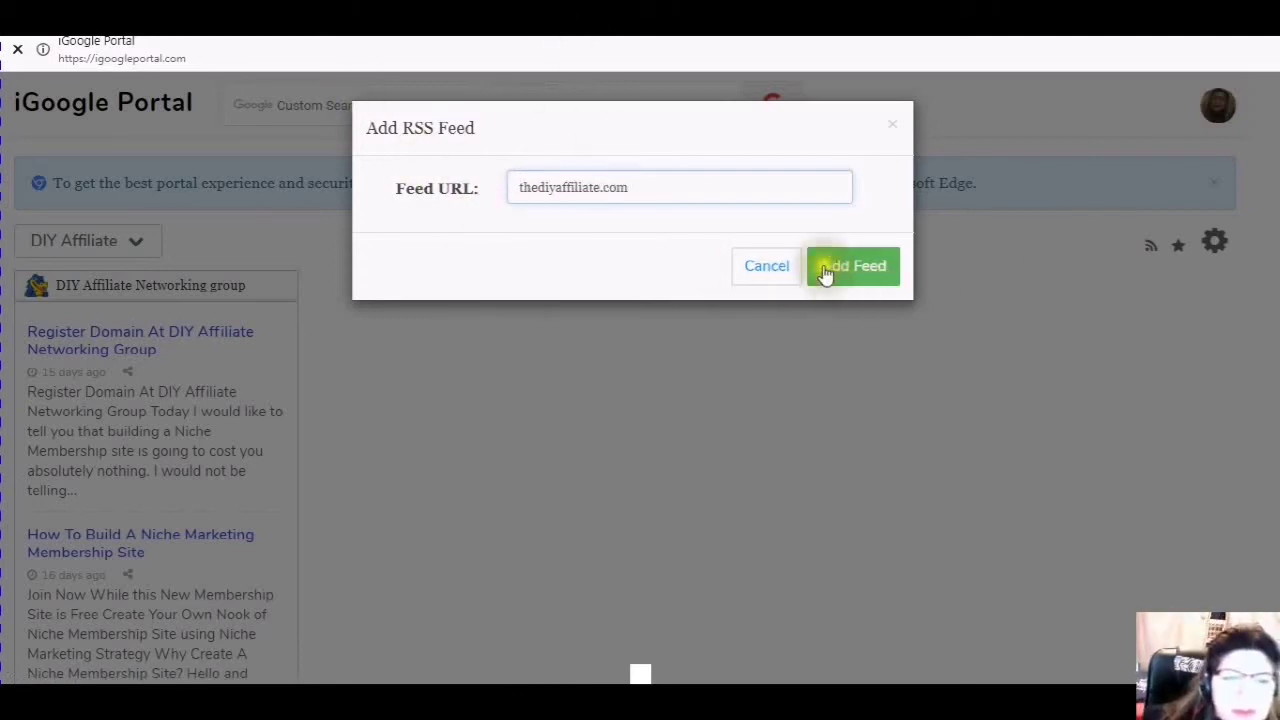
left_click(855, 268)
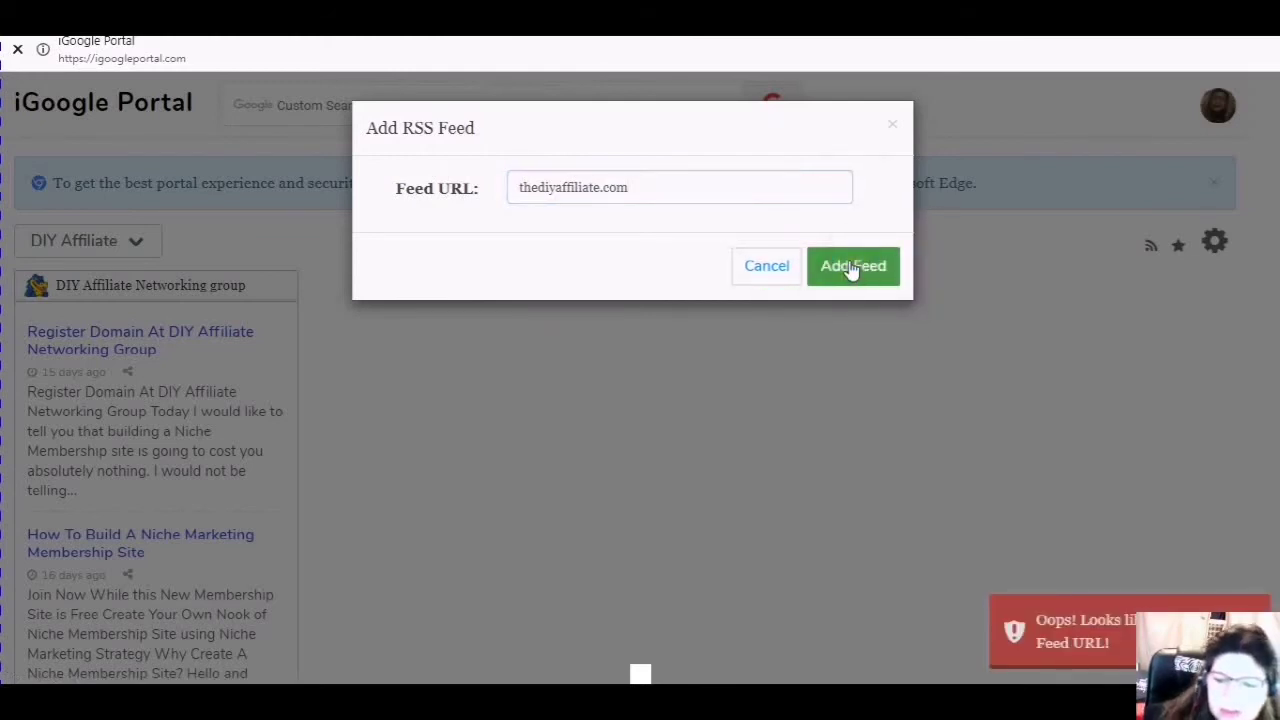
Retry after the invalid feed URL error and go back to editing the address.
left_click(835, 268)
left_click(570, 177)
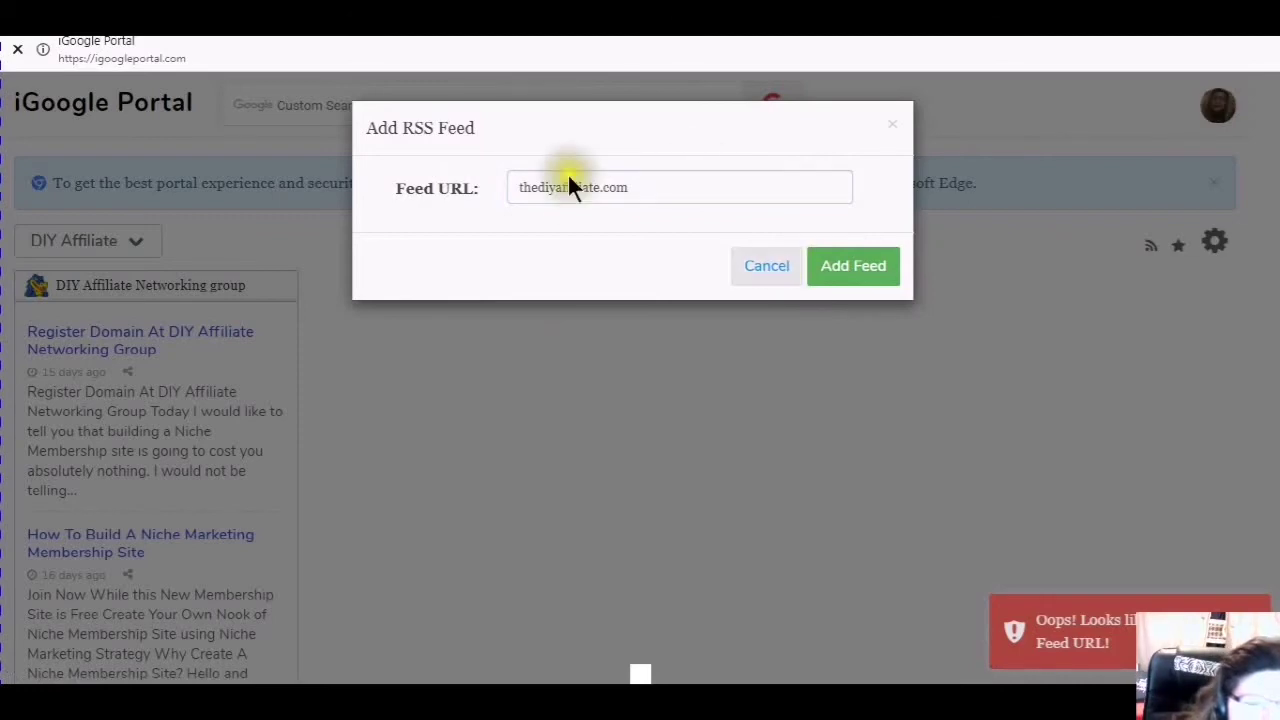
left_click(660, 182)
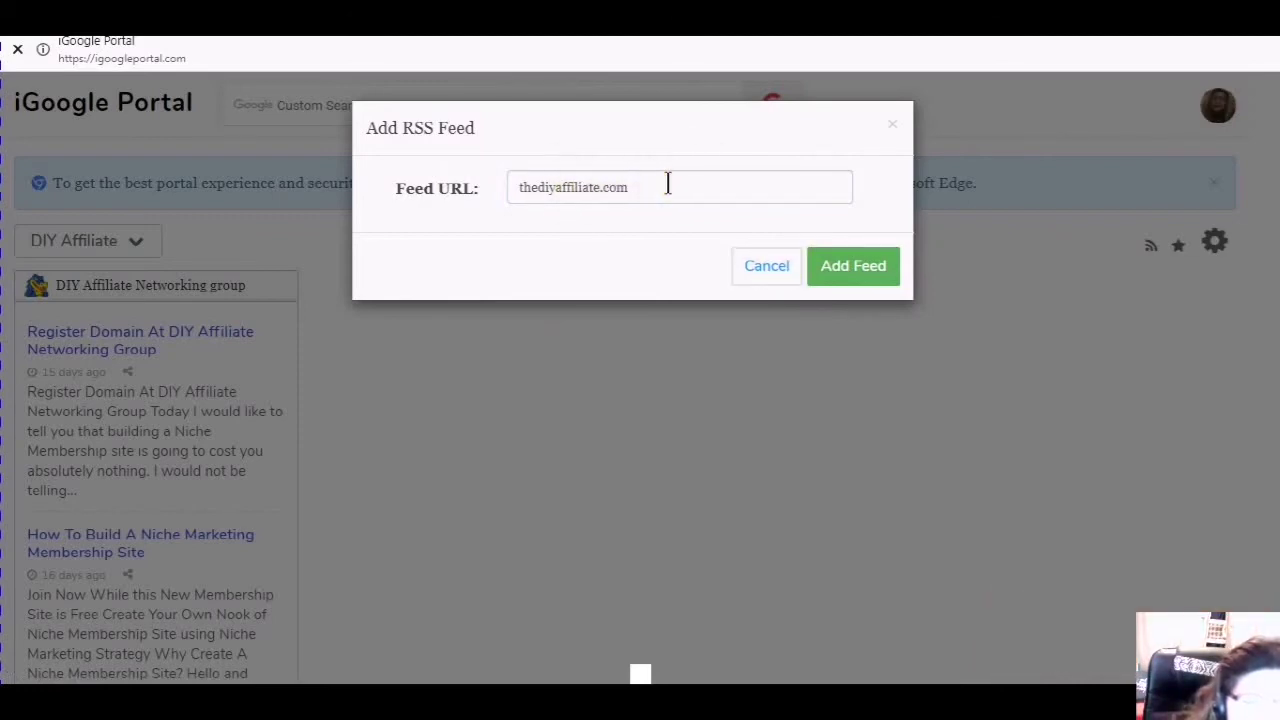
left_click(650, 186)
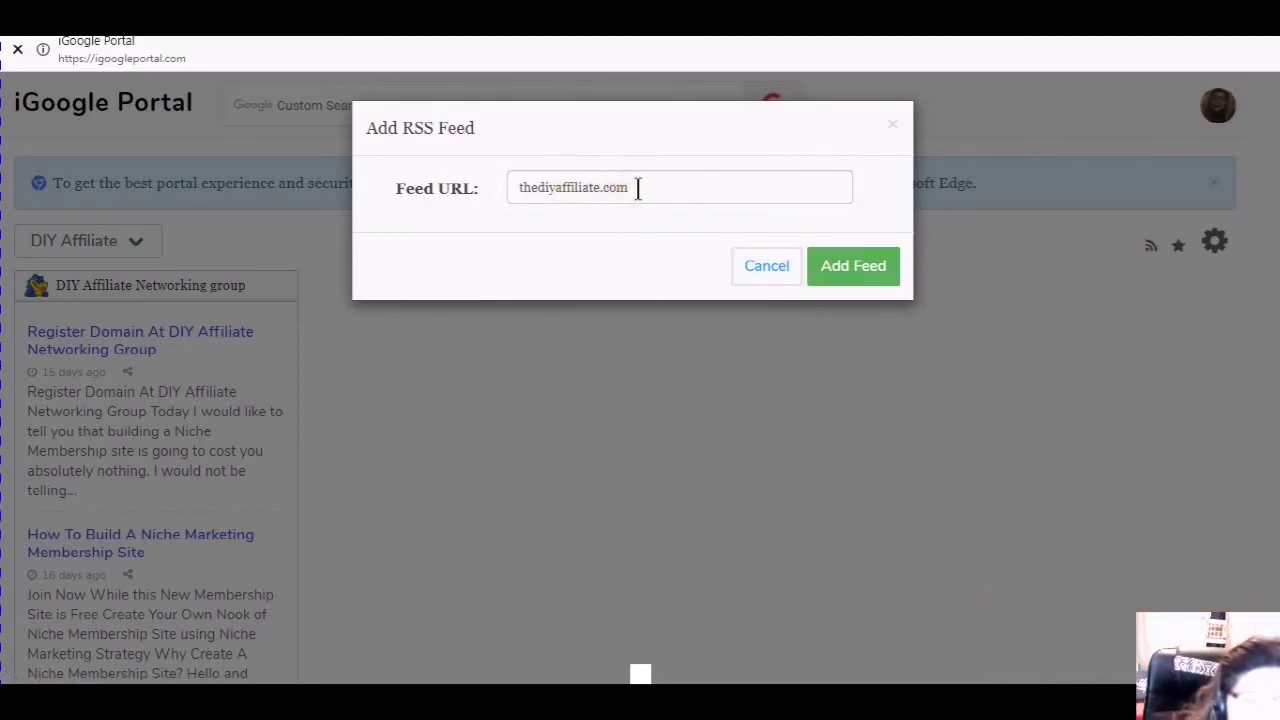
left_click(637, 190)
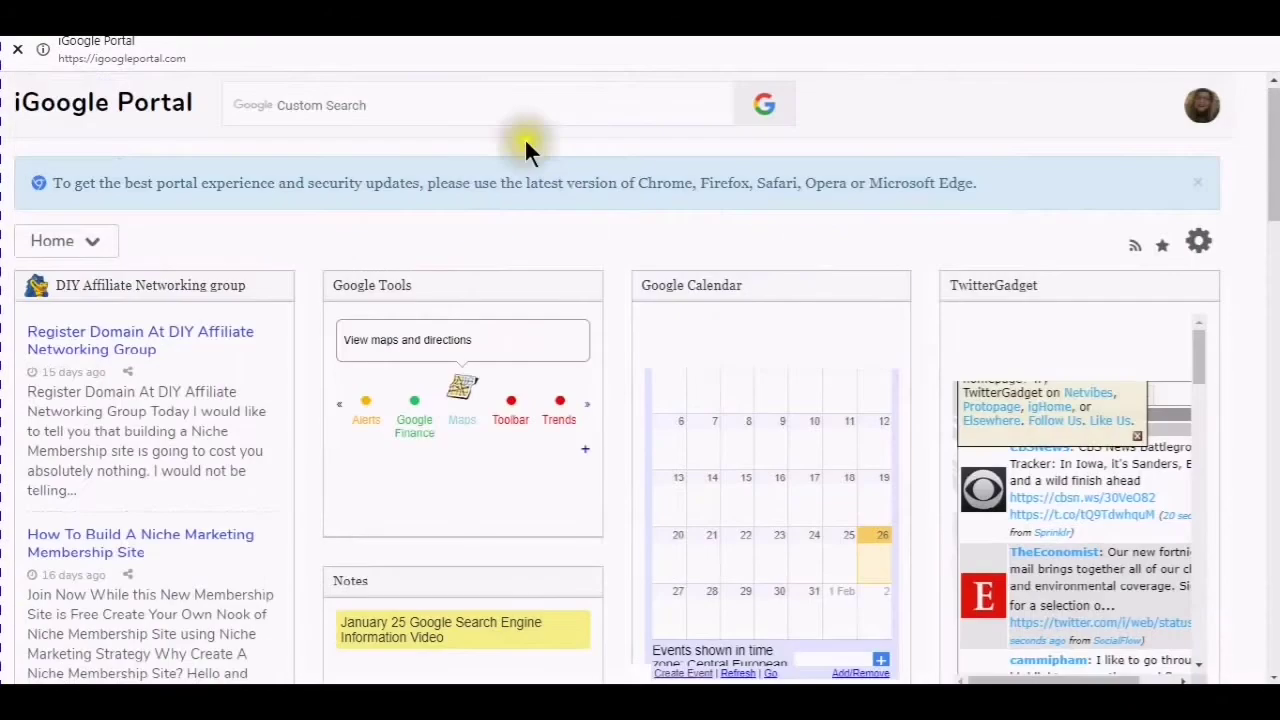
Drag the Notes gadget into the third column, directly above Google Calendar.
scroll(515, 265, "down", 2)
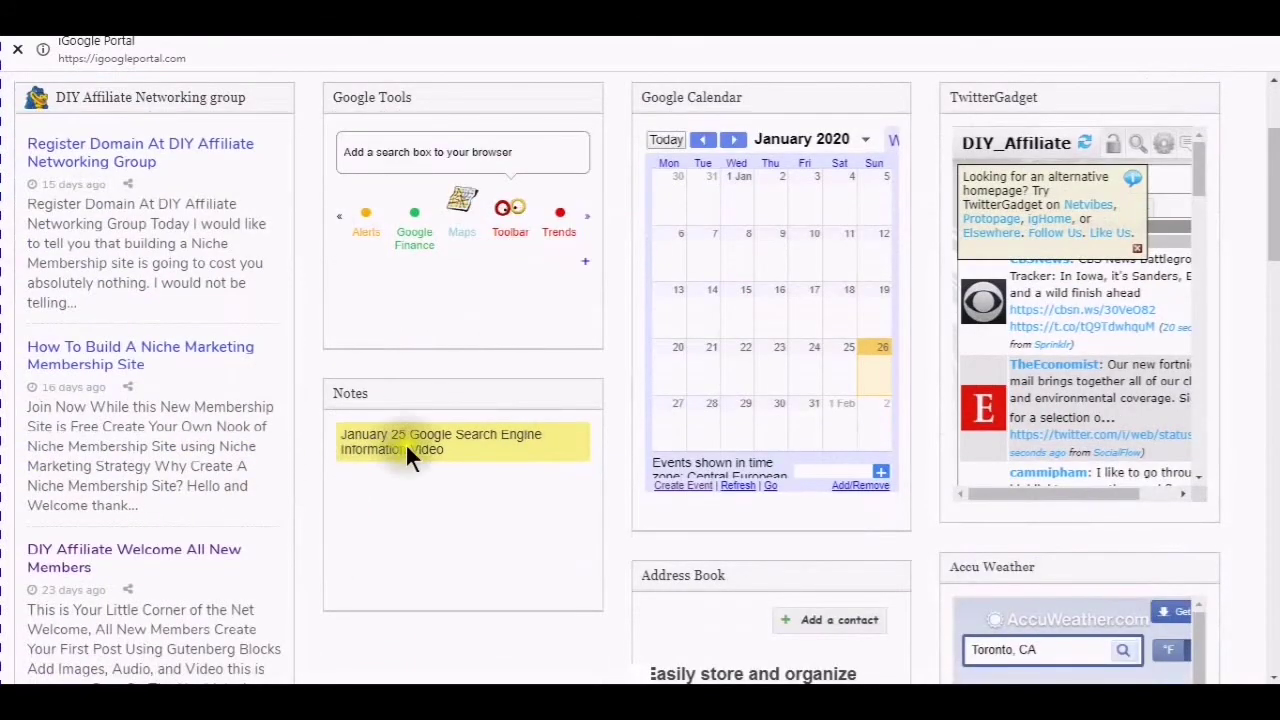
mouse_move(400, 394)
left_mouse_down()
mouse_move(727, 115)
mouse_move(697, 107)
mouse_move(710, 136)
mouse_move(711, 123)
left_mouse_up()
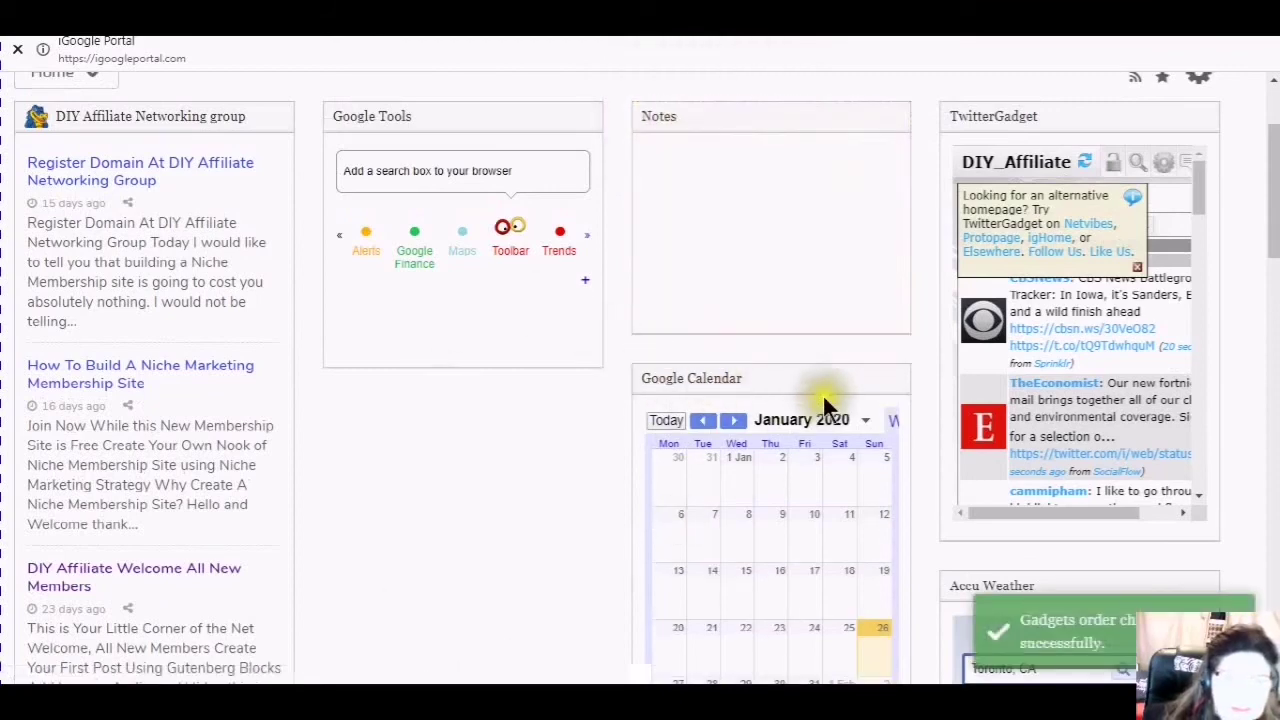
scroll(703, 323, "up", 2)
scroll(690, 335, "up", 1)
scroll(686, 340, "down", 3)
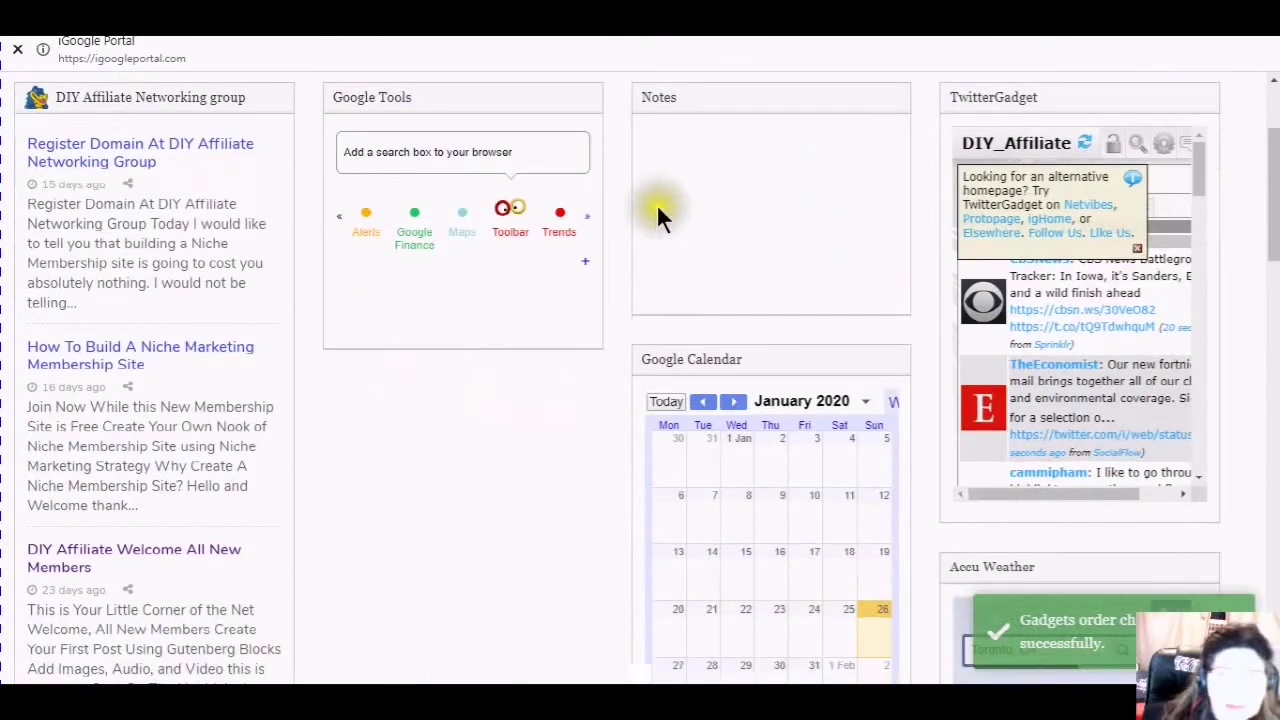
scroll(658, 210, "up", 2)
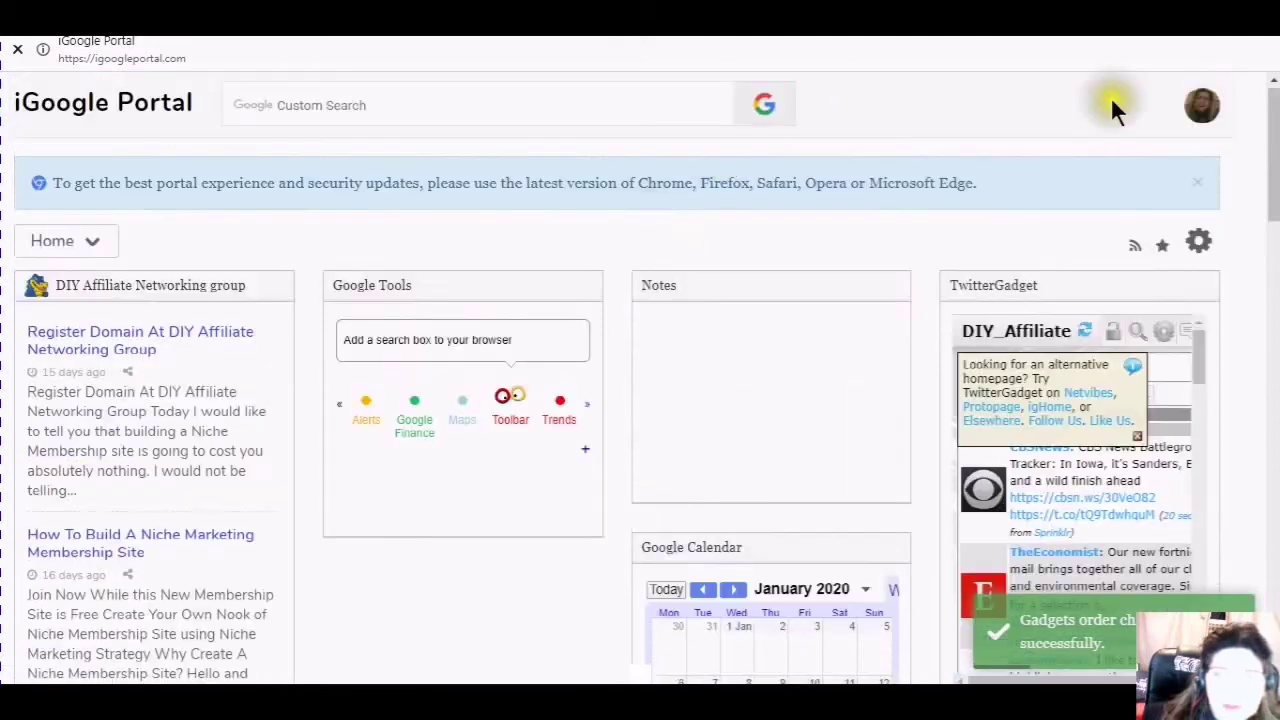
Search the gadget directory for twitter and add TwitterGadget to the portal.
left_click(1196, 246)
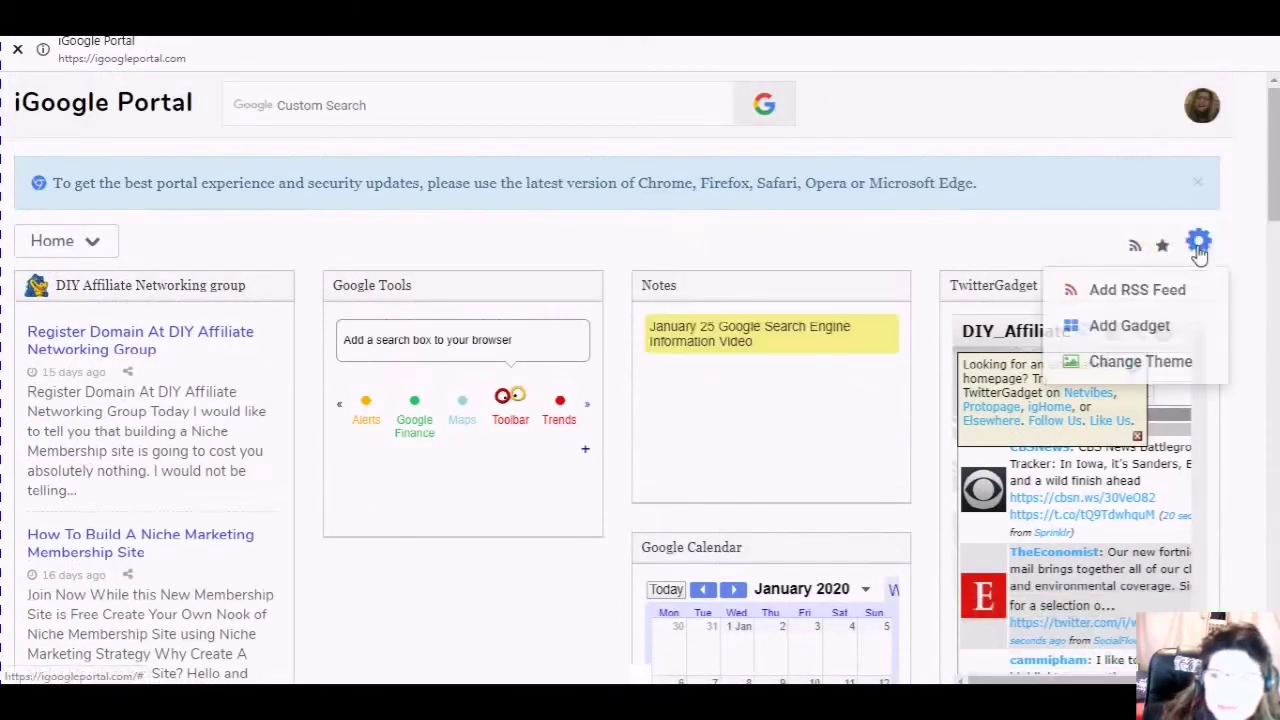
left_click(1112, 338)
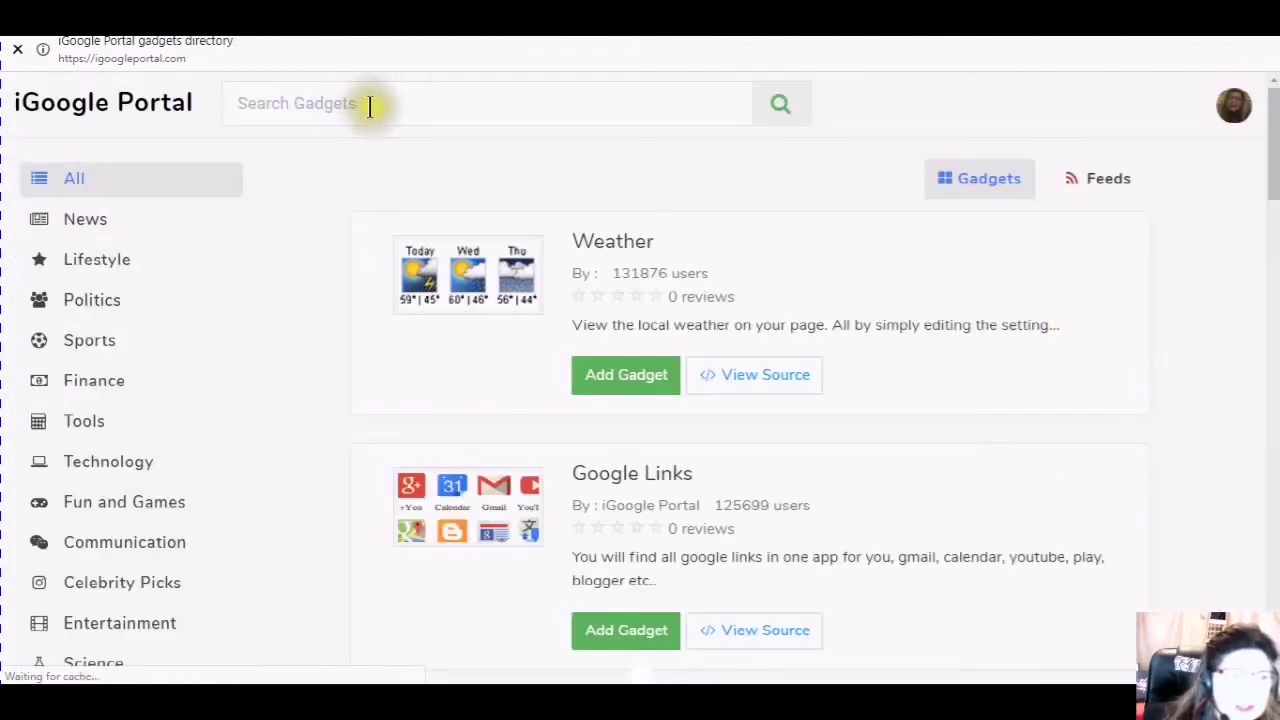
left_click(366, 102)
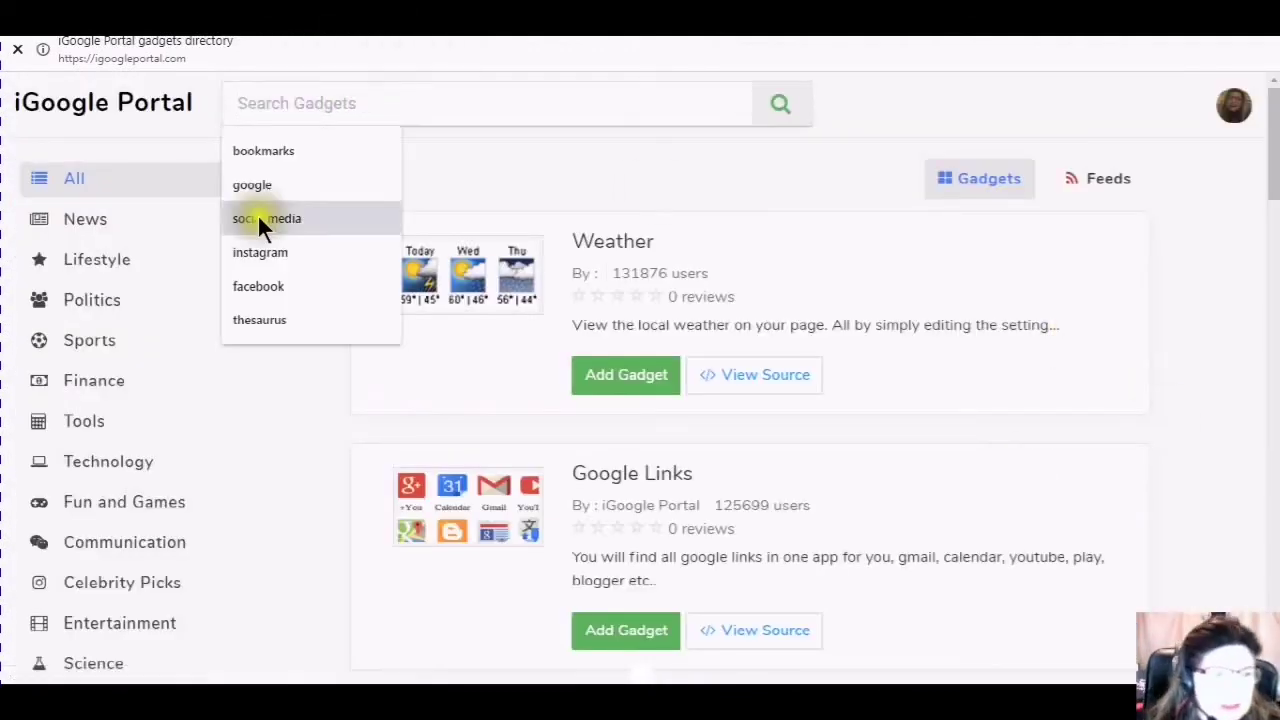
left_click(260, 252)
left_click(688, 90)
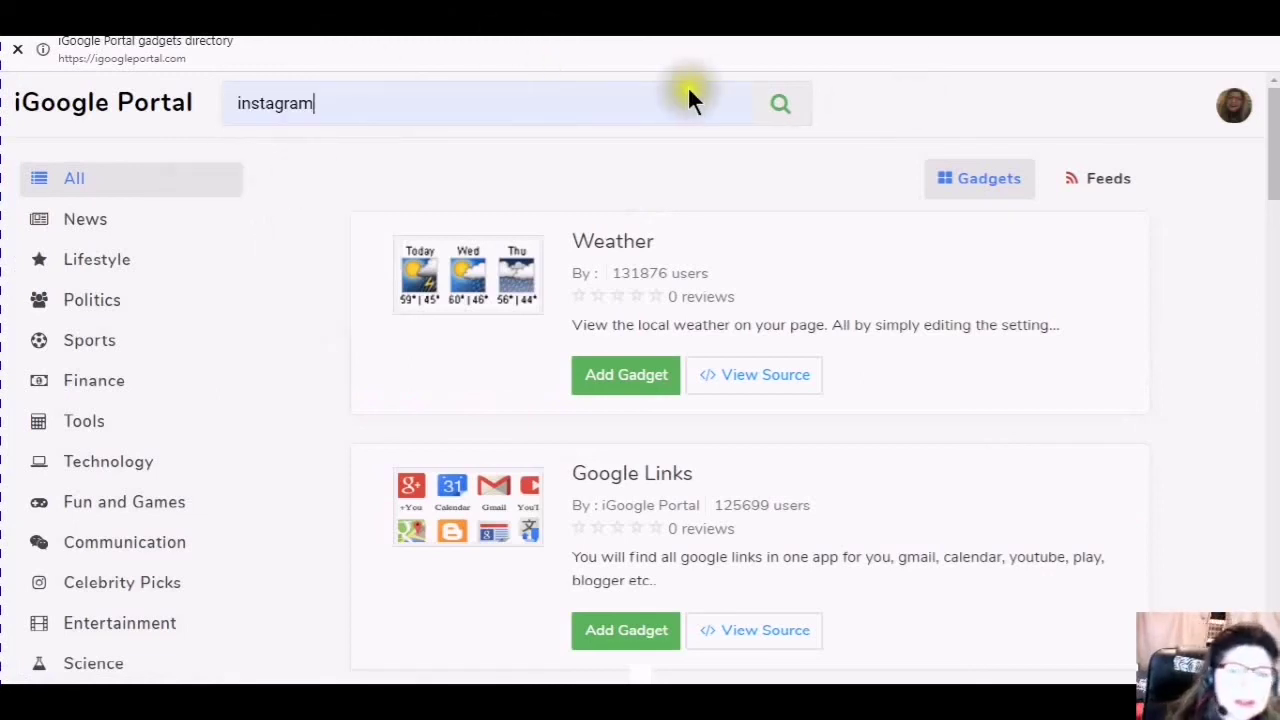
left_click(780, 106)
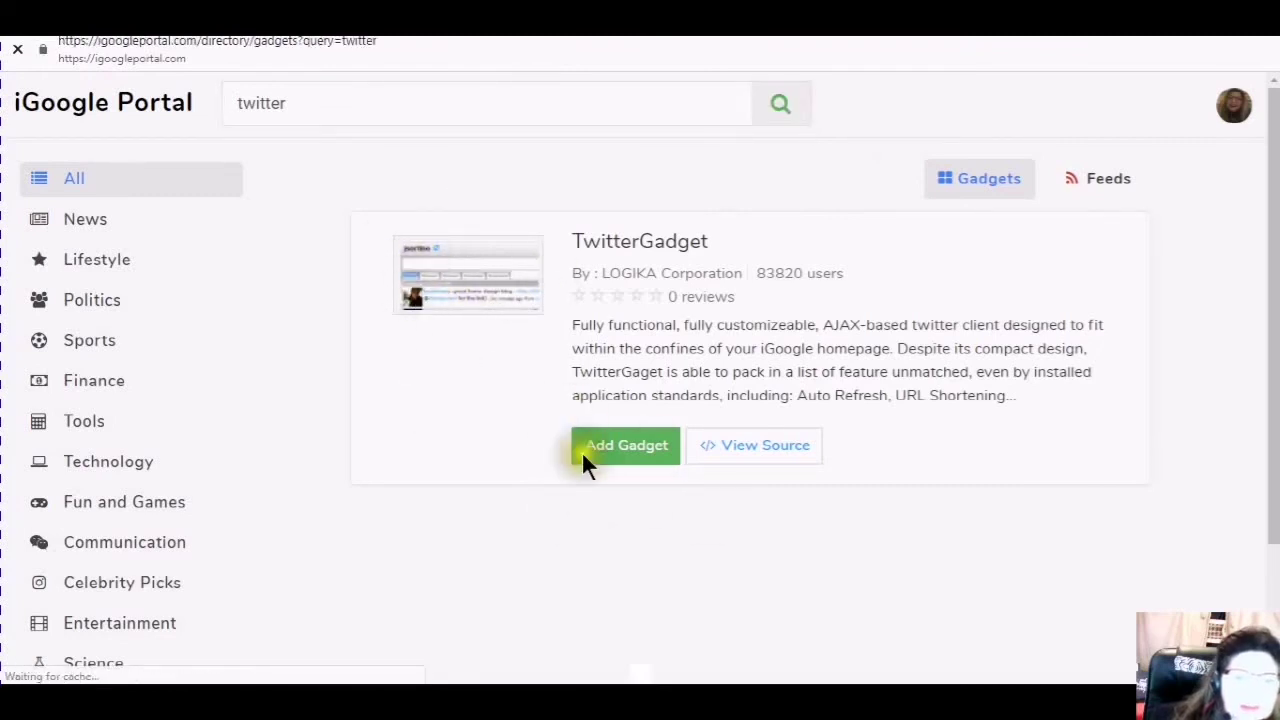
left_click(615, 448)
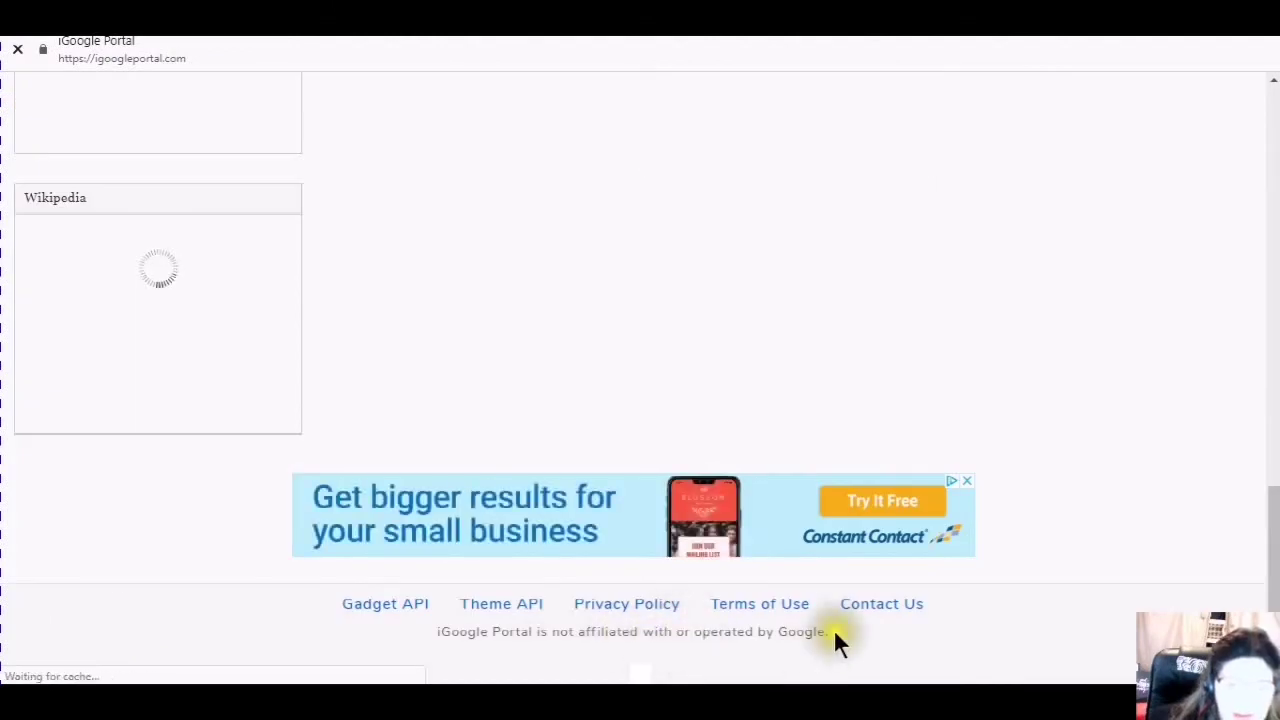
Scroll through the Home tab gadgets to check TwitterGadget beside Notes, ending at the top.
scroll(545, 326, "up", 4)
scroll(563, 286, "up", 5)
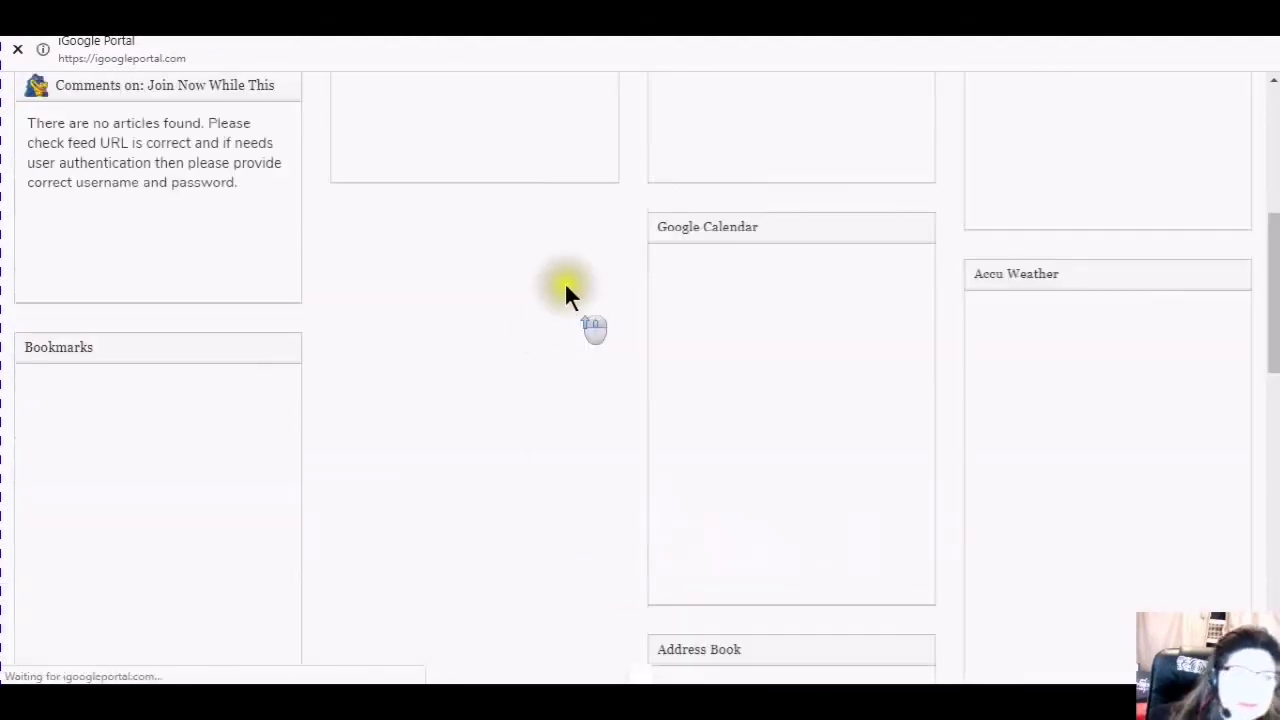
scroll(563, 286, "up", 5)
scroll(523, 240, "down", 3)
scroll(536, 270, "up", 1)
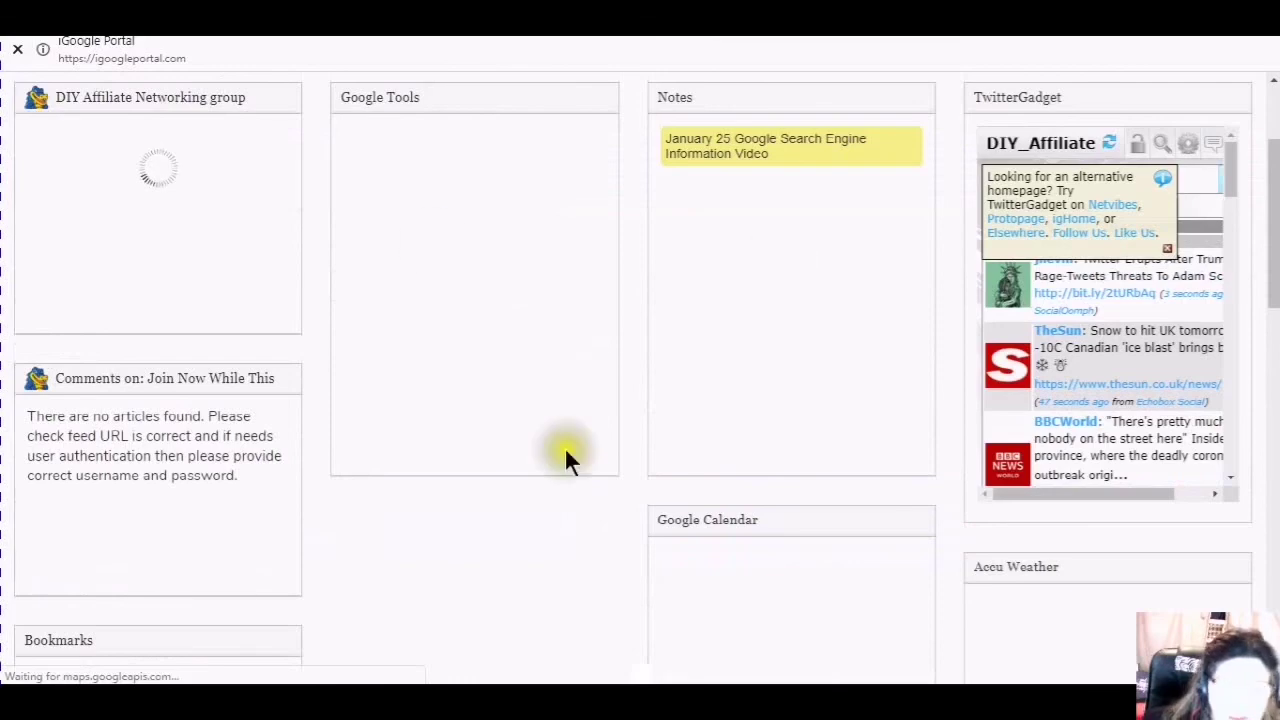
scroll(650, 420, "up", 2)
scroll(631, 412, "down", 2)
scroll(630, 410, "up", 1)
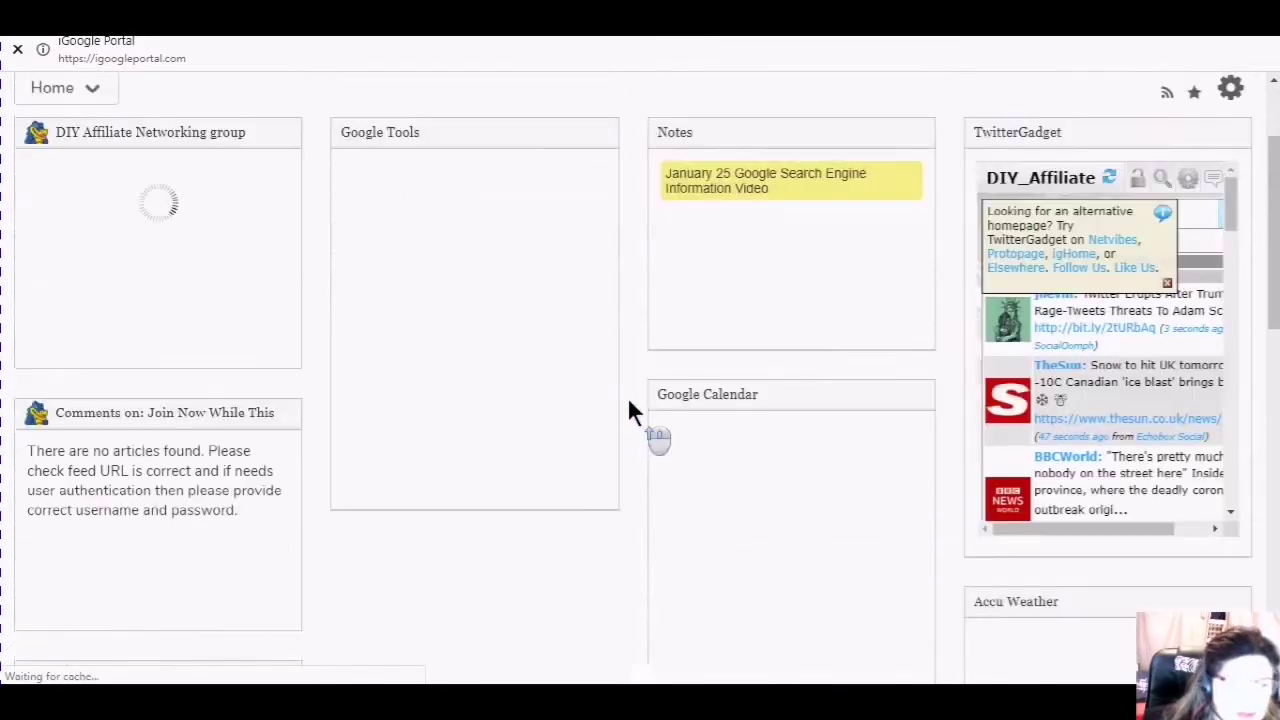
scroll(629, 405, "up", 1)
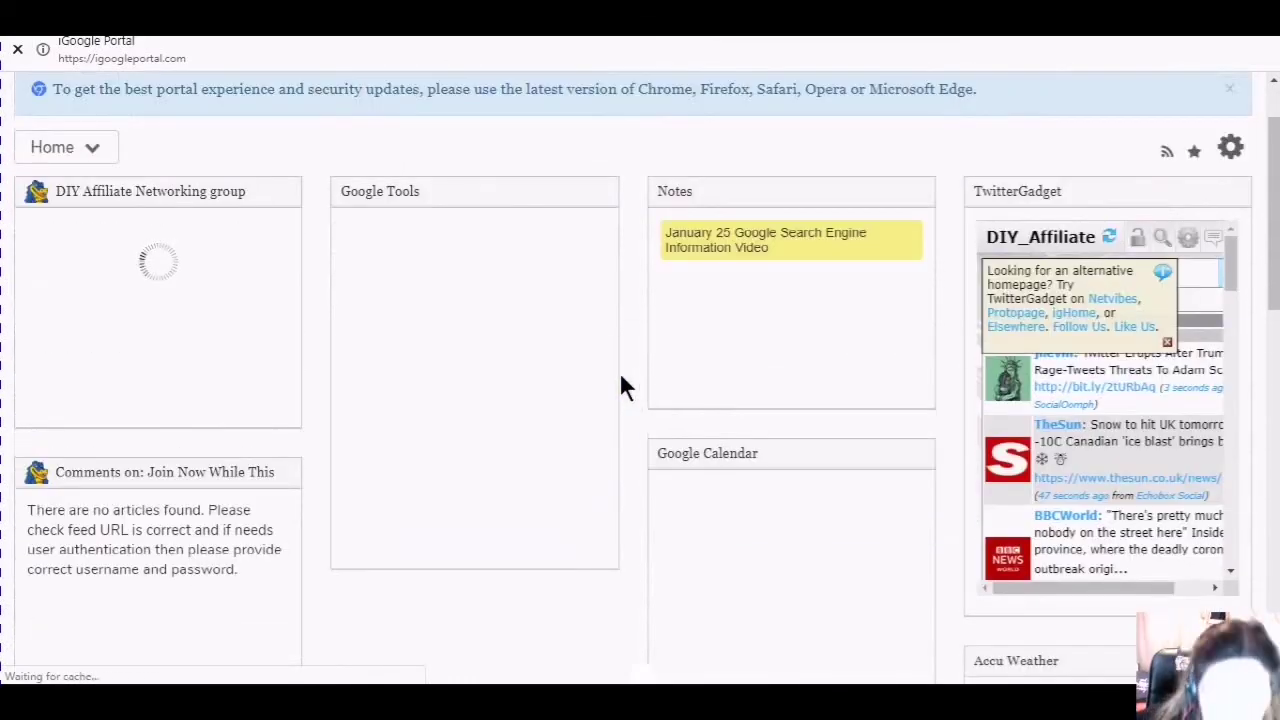